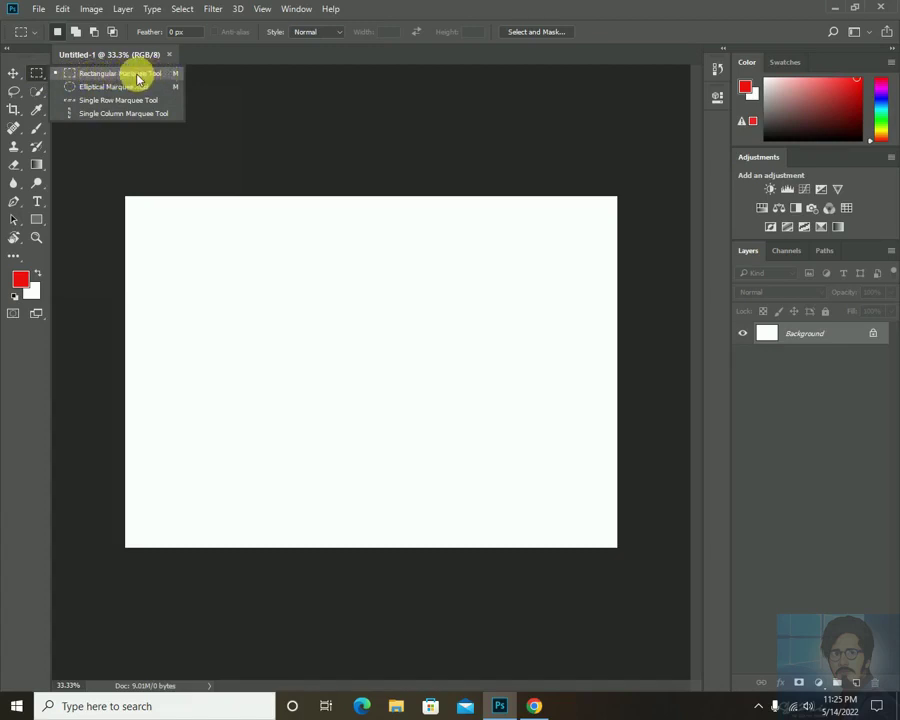
pyautogui.click(137, 76)
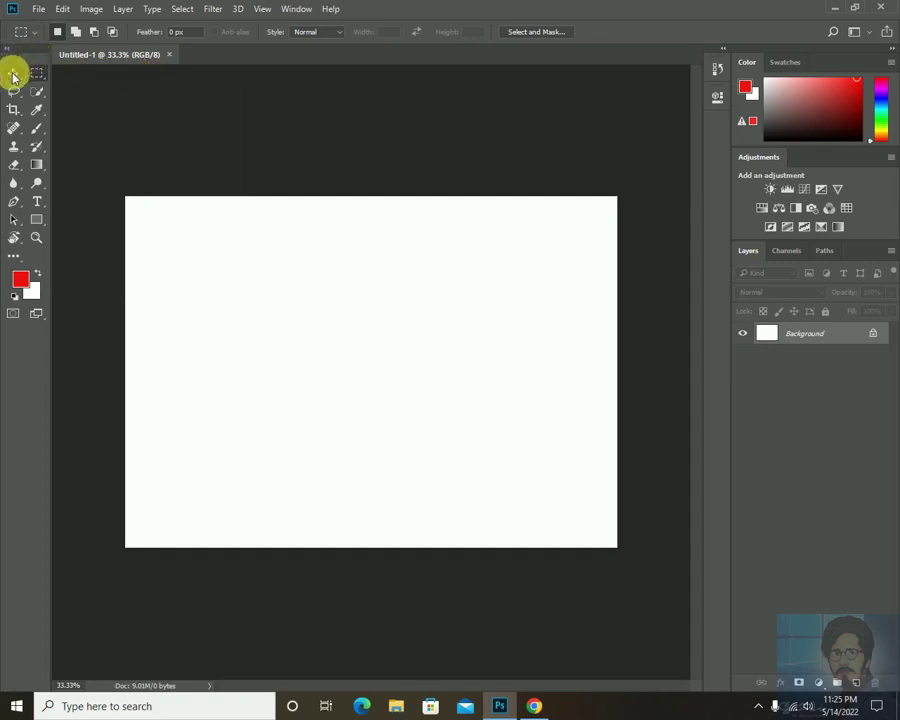
pyautogui.click(13, 75)
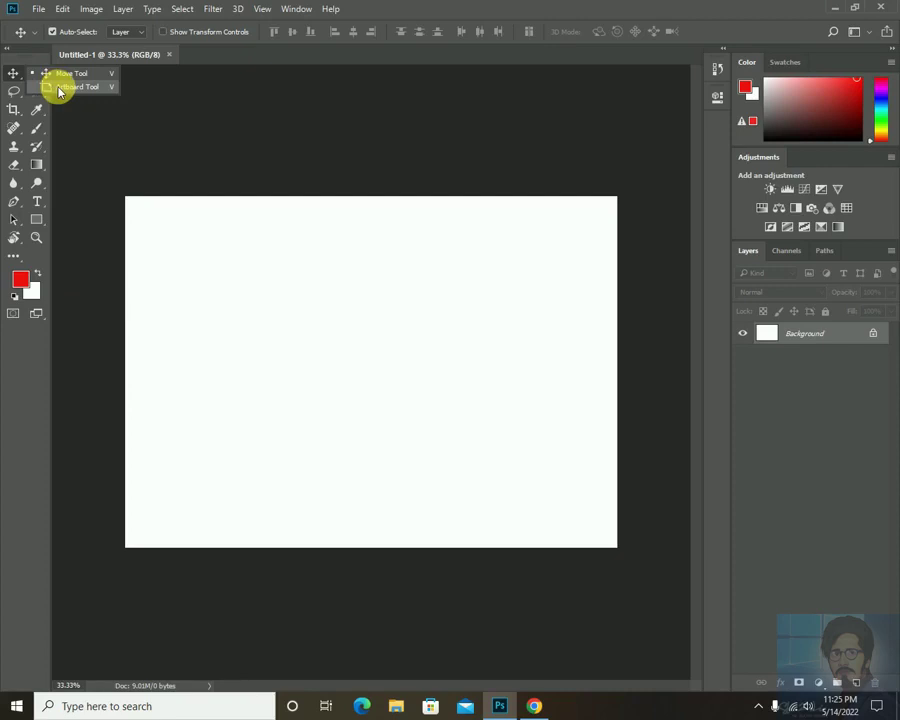
pyautogui.click(58, 89)
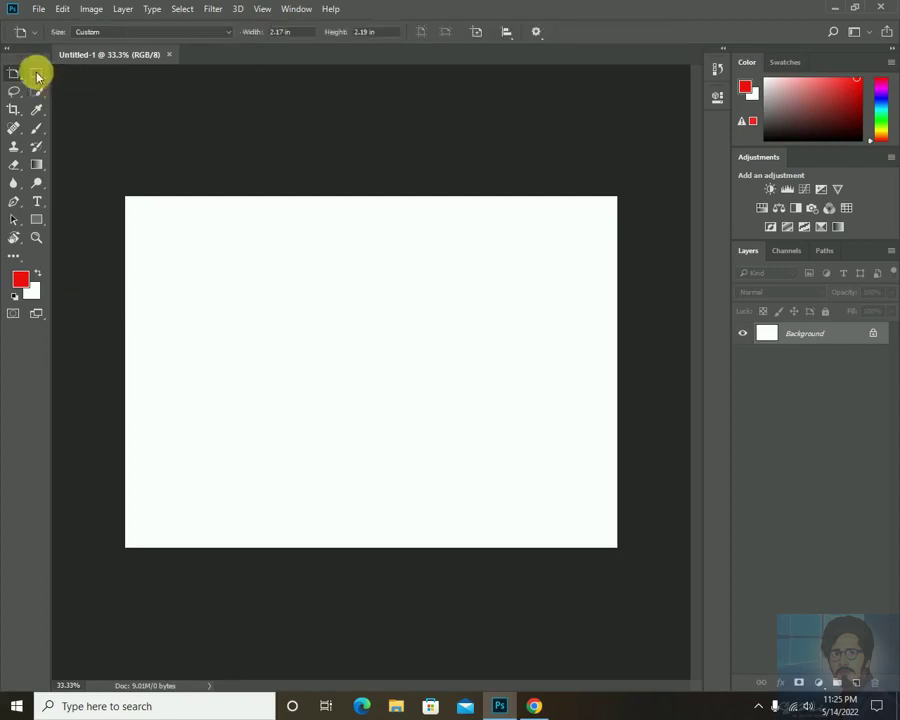
# Draw a rectangular marquee selection about 2.46 in wide and 2.95 in high on the blank canvas.
pyautogui.click(37, 76)
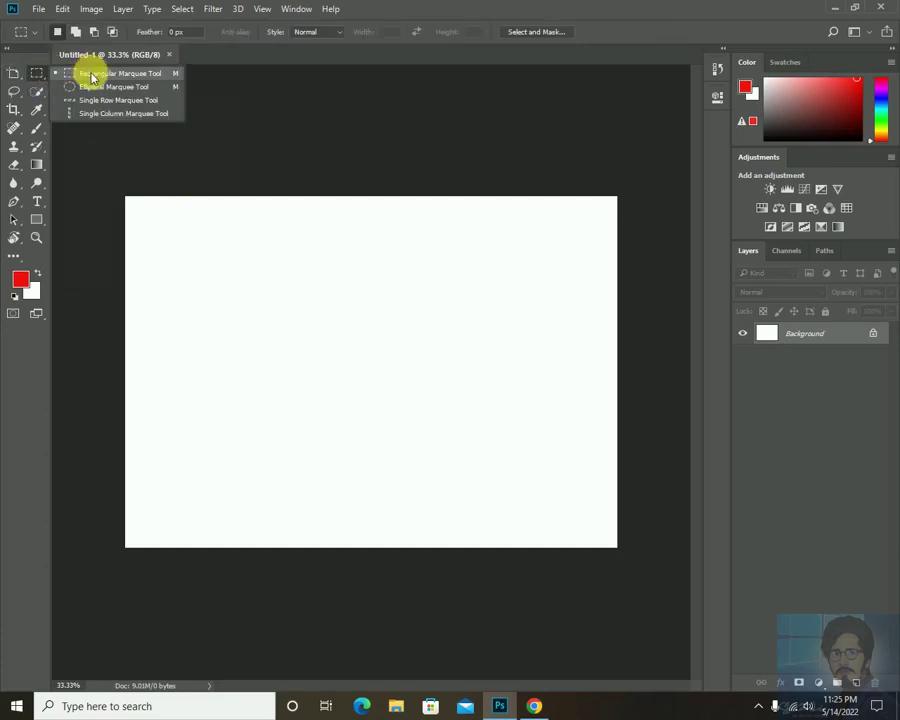
pyautogui.click(93, 77)
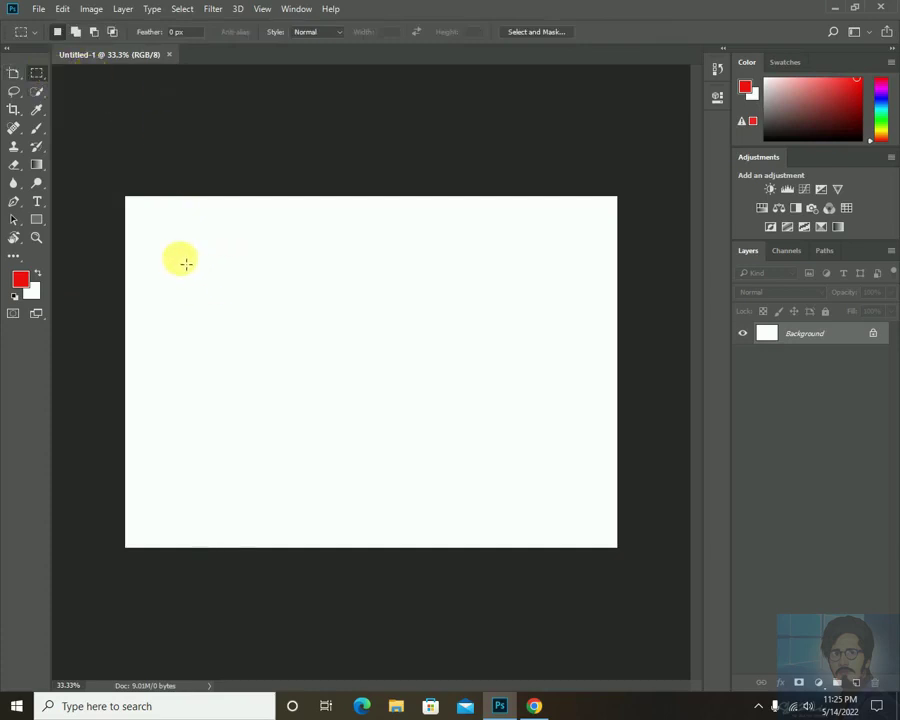
pyautogui.moveTo(174, 244); pyautogui.dragTo(229, 299)
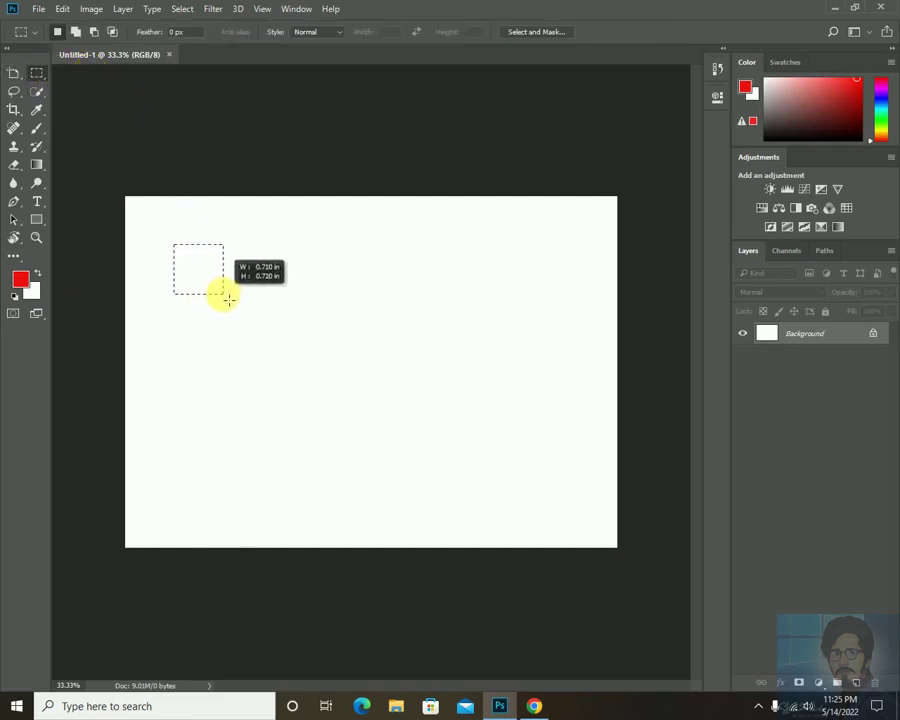
pyautogui.moveTo(229, 299); pyautogui.dragTo(351, 457)
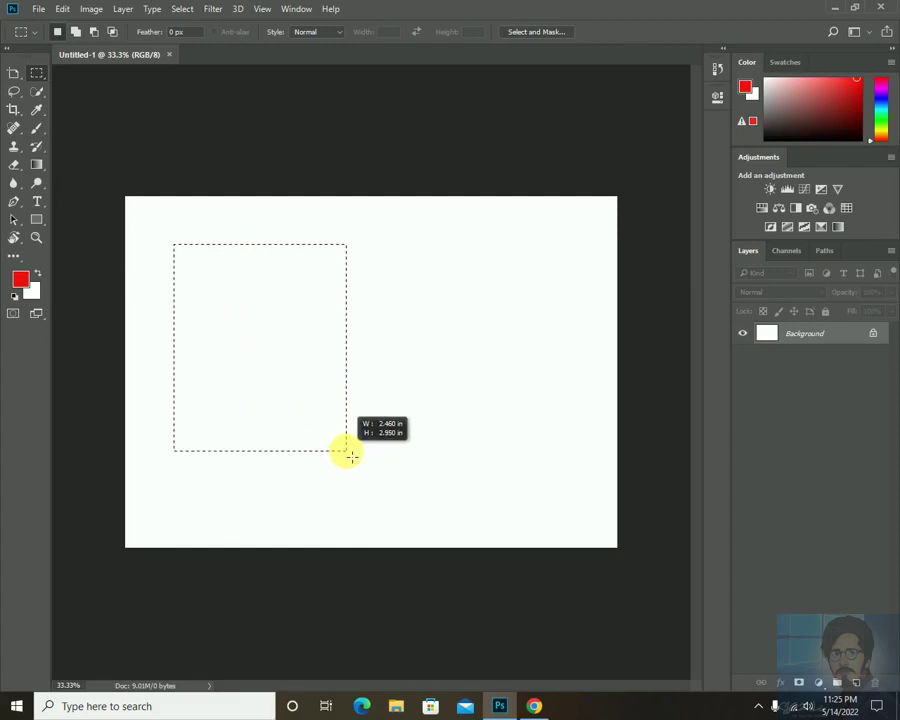
pyautogui.moveTo(351, 457); pyautogui.dragTo(348, 454)
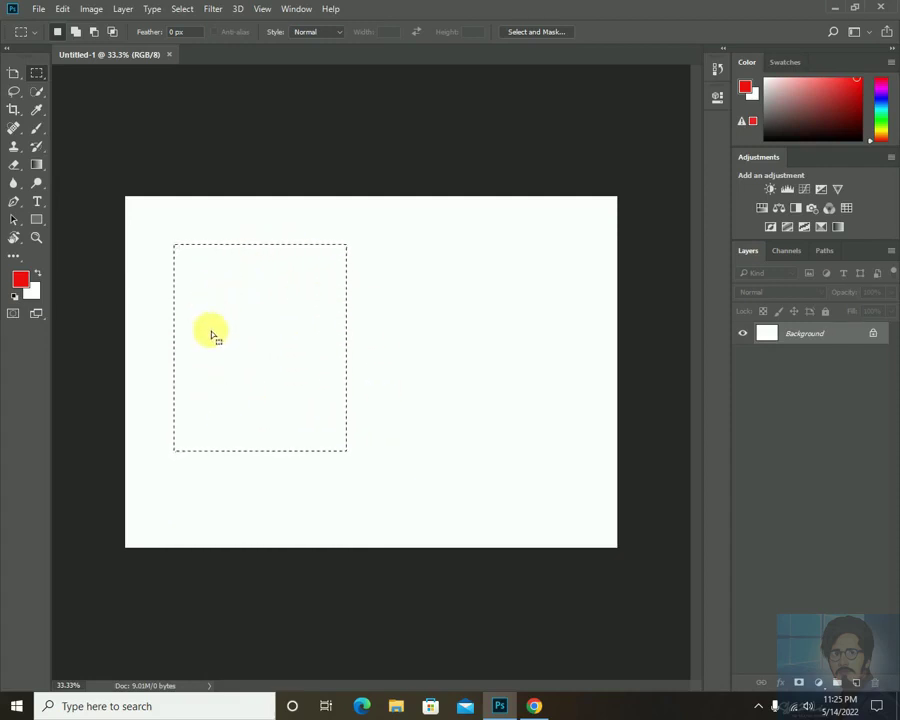
# Reposition the rectangular selection outline several times within the blank canvas, leaving it in the canvas's left half.
pyautogui.moveTo(245, 355); pyautogui.dragTo(267, 374)
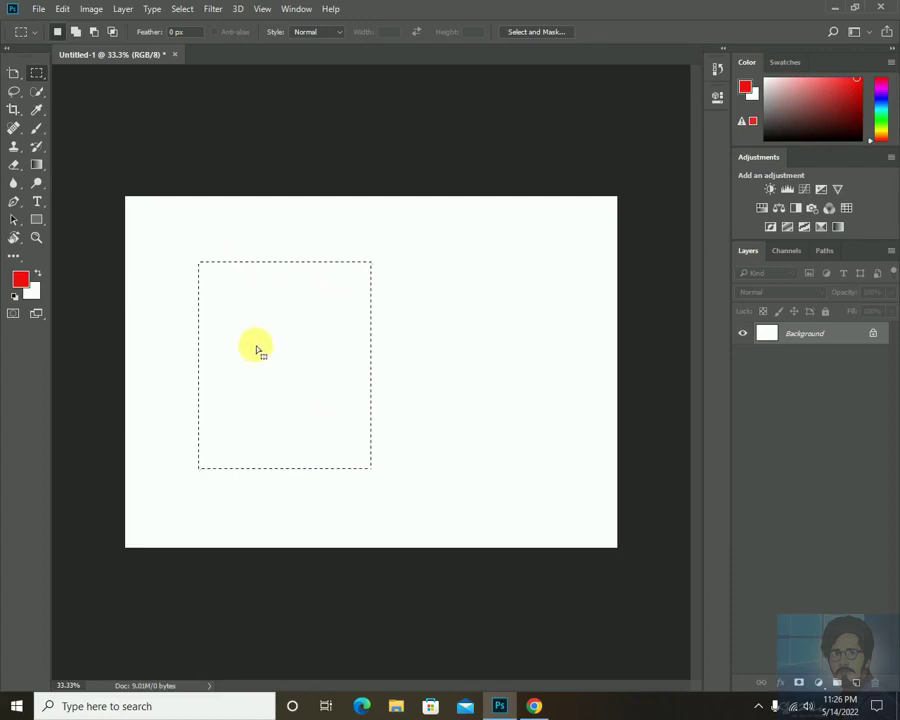
pyautogui.moveTo(296, 382); pyautogui.dragTo(233, 323)
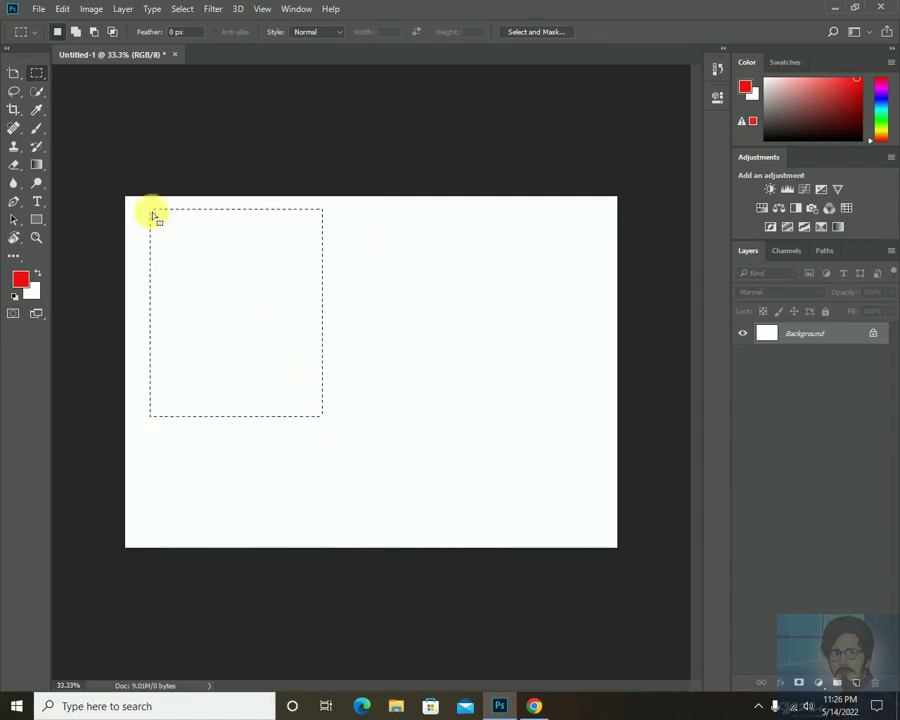
pyautogui.moveTo(242, 274); pyautogui.dragTo(254, 353)
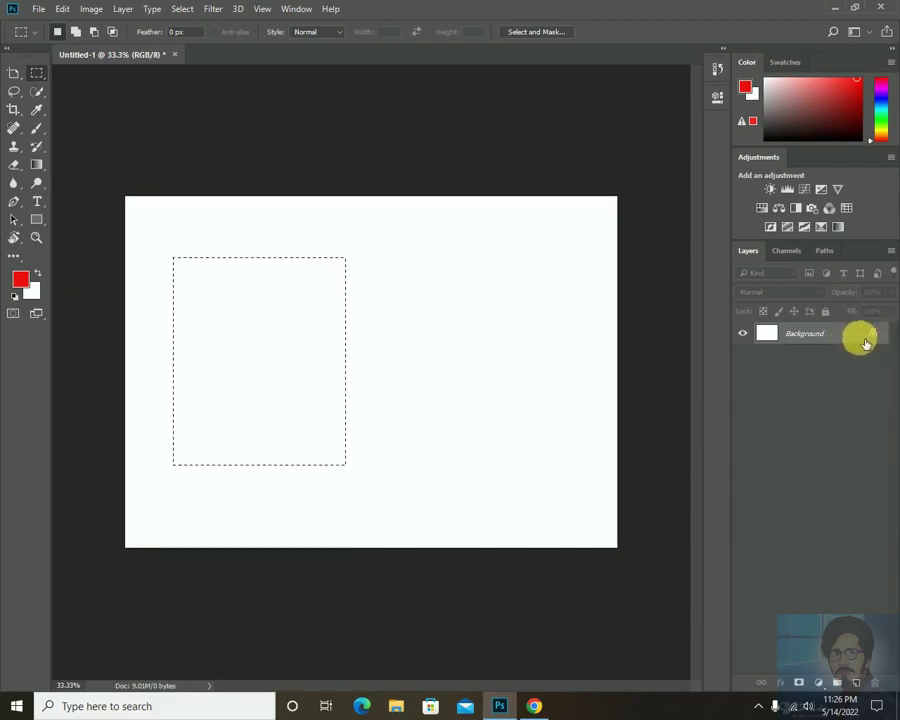
# Duplicate the Background layer and delete the copy.
pyautogui.moveTo(848, 340); pyautogui.dragTo(860, 685)
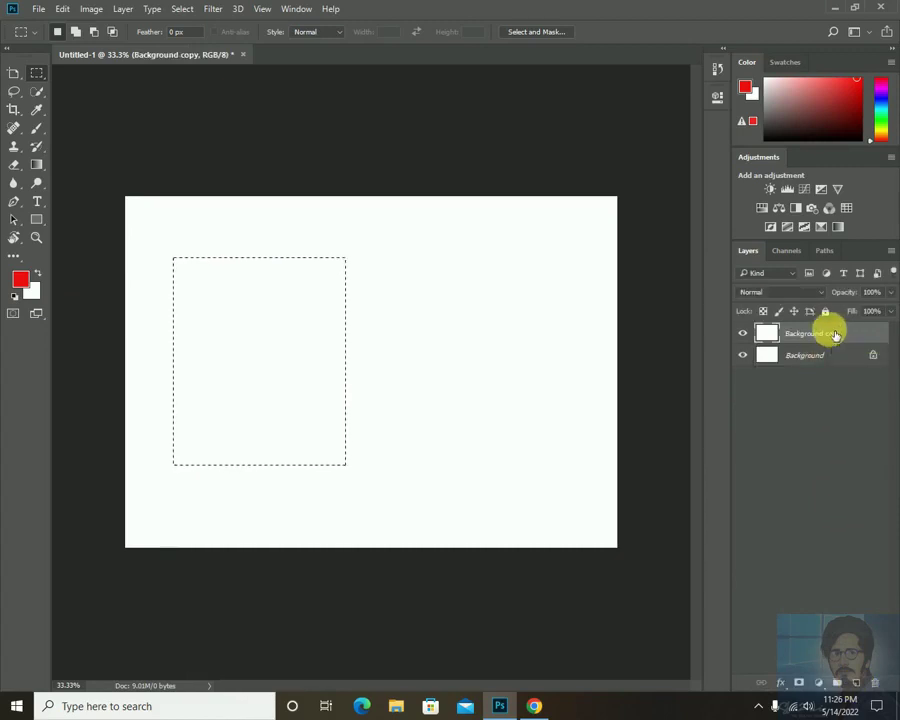
pyautogui.press('Delete')
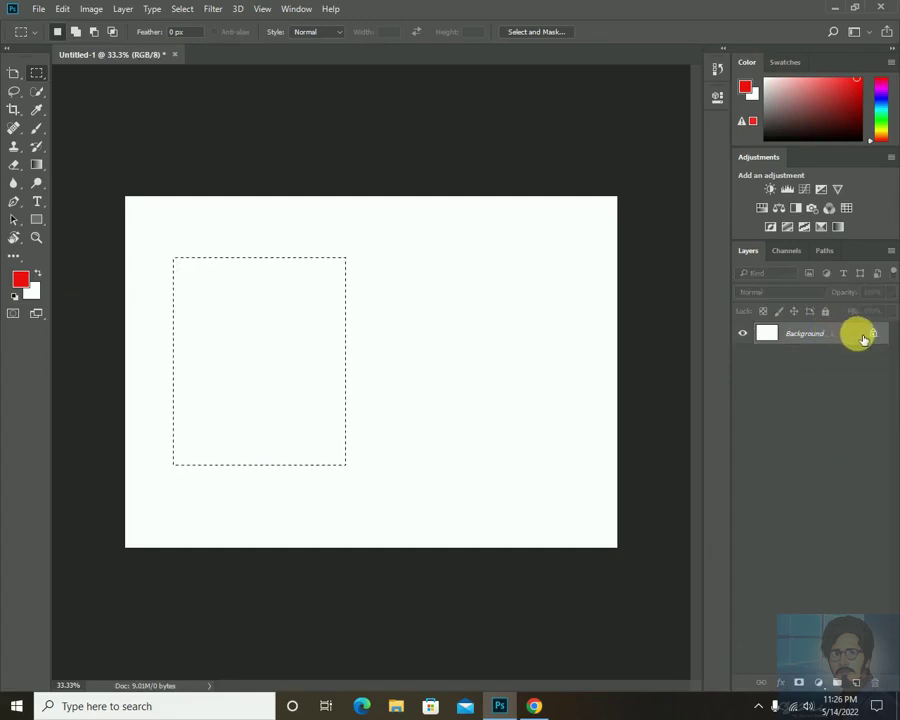
# Convert the locked Background into a regular layer named Layer 0, and copy the selected area onto a new layer.
pyautogui.doubleClick(860, 336)
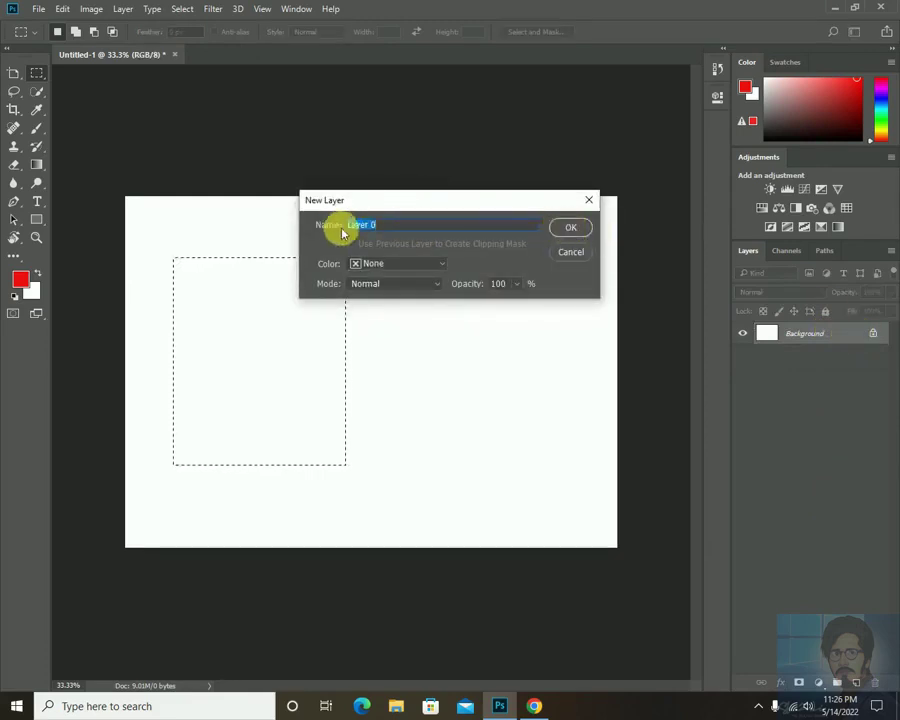
pyautogui.click(566, 229)
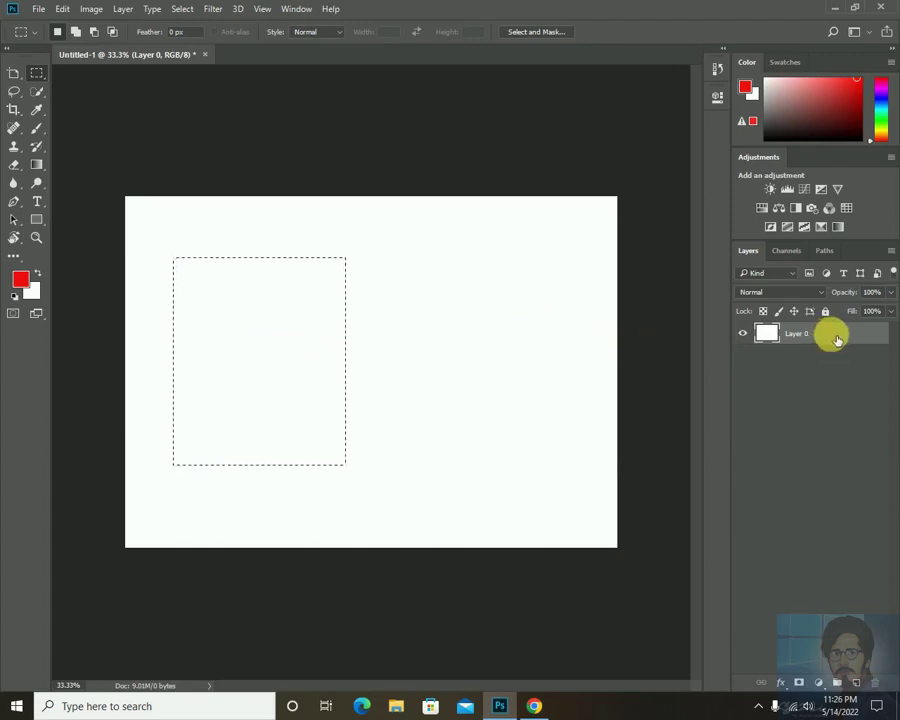
pyautogui.hotkey('ctrl', 'j')
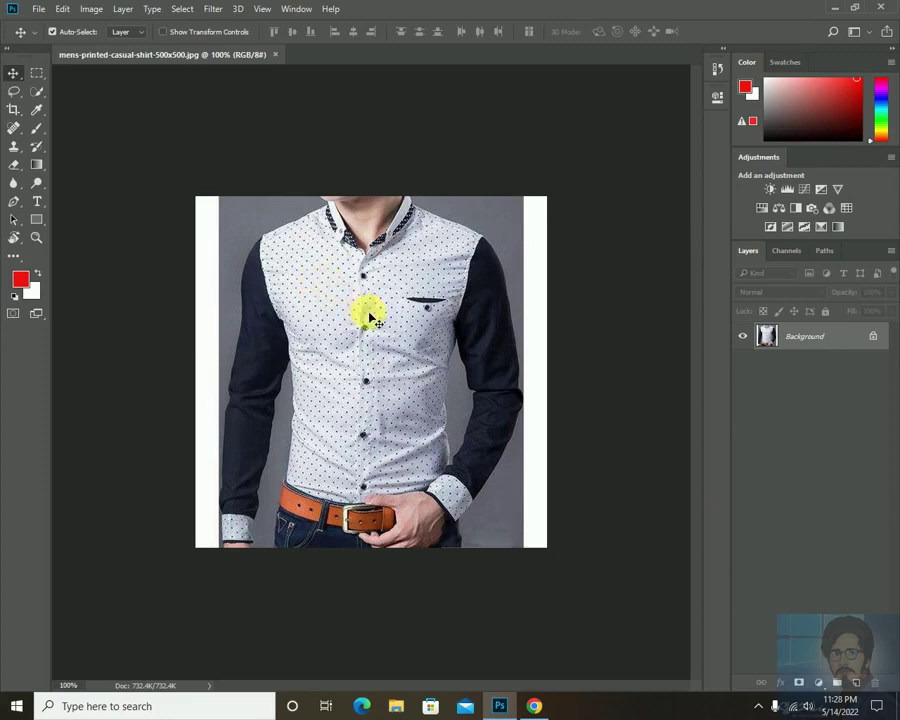
pyautogui.rightClick(37, 82)
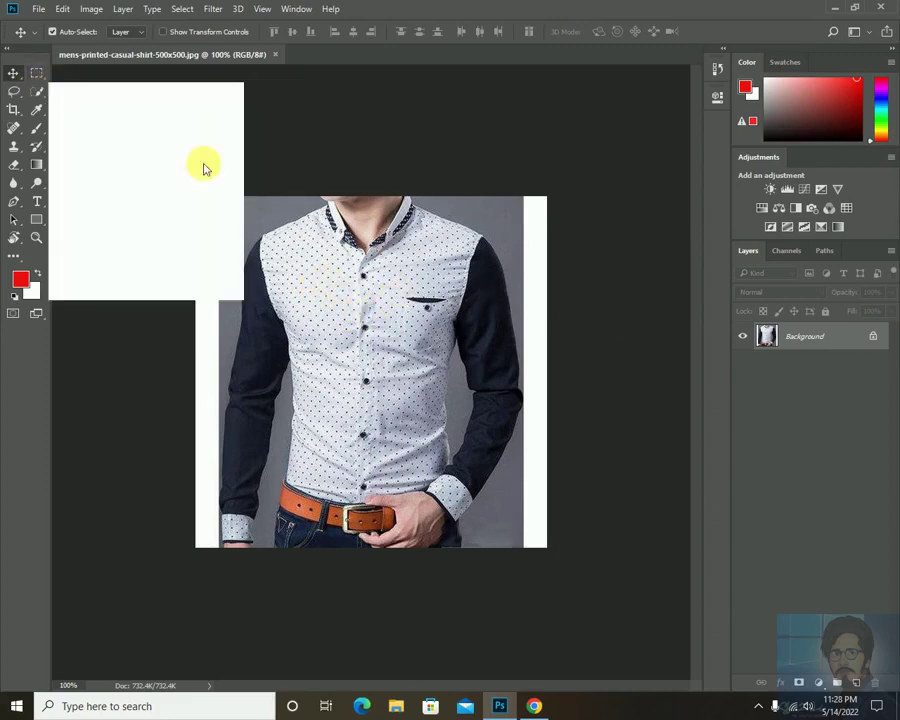
pyautogui.click(352, 322)
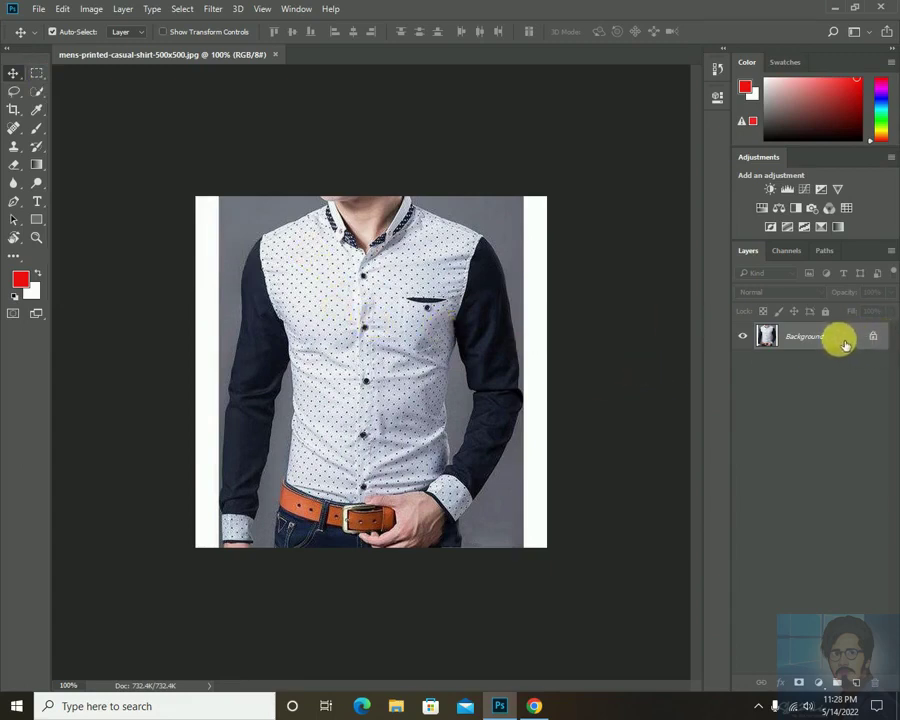
pyautogui.moveTo(849, 342); pyautogui.dragTo(863, 688)
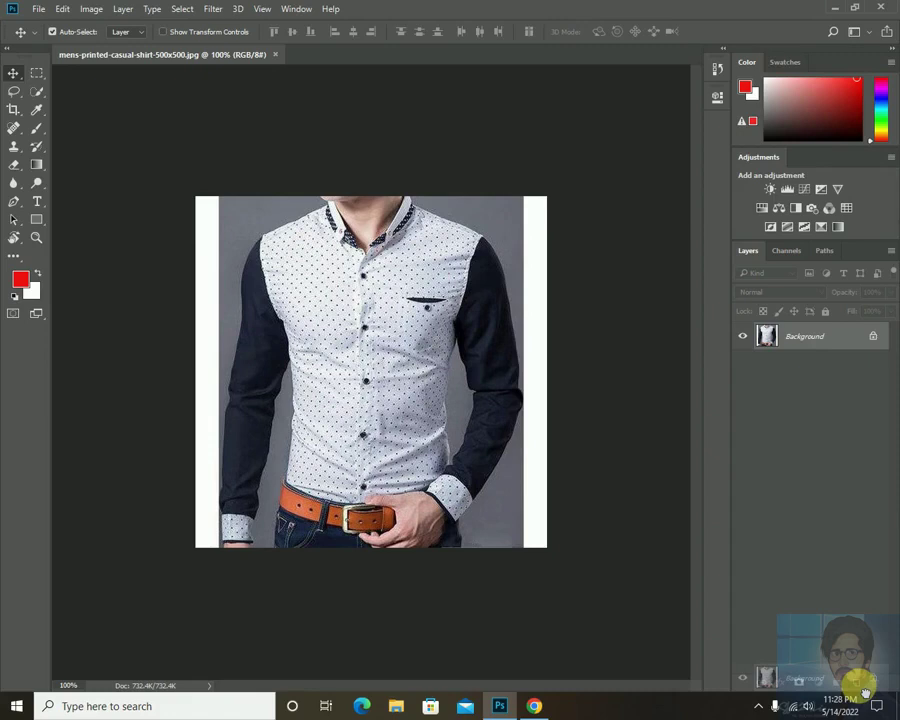
pyautogui.moveTo(865, 690); pyautogui.dragTo(860, 683)
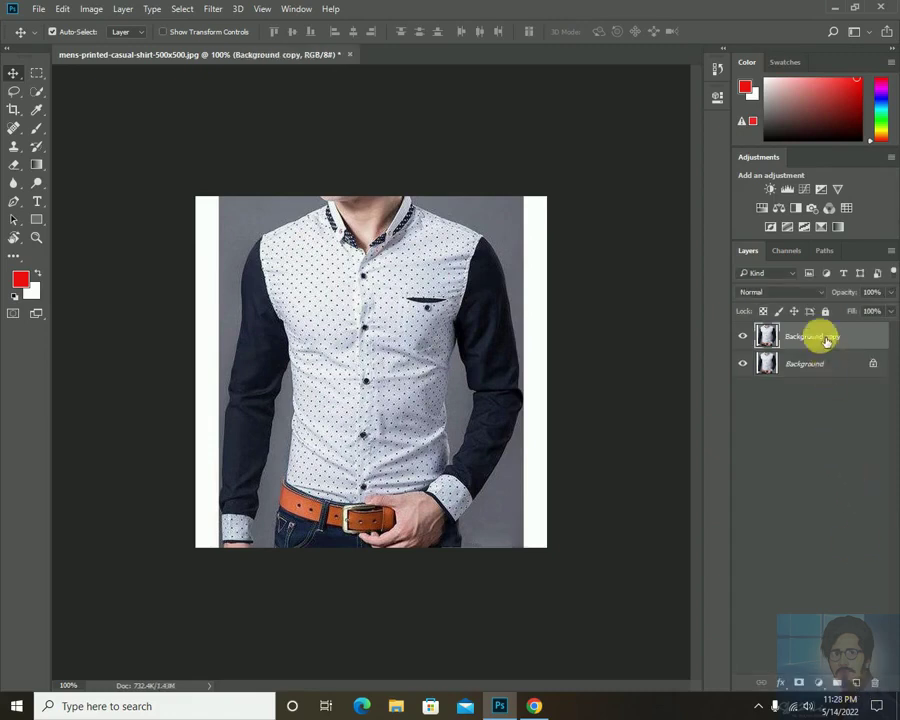
pyautogui.hotkey('ctrl', 'z')
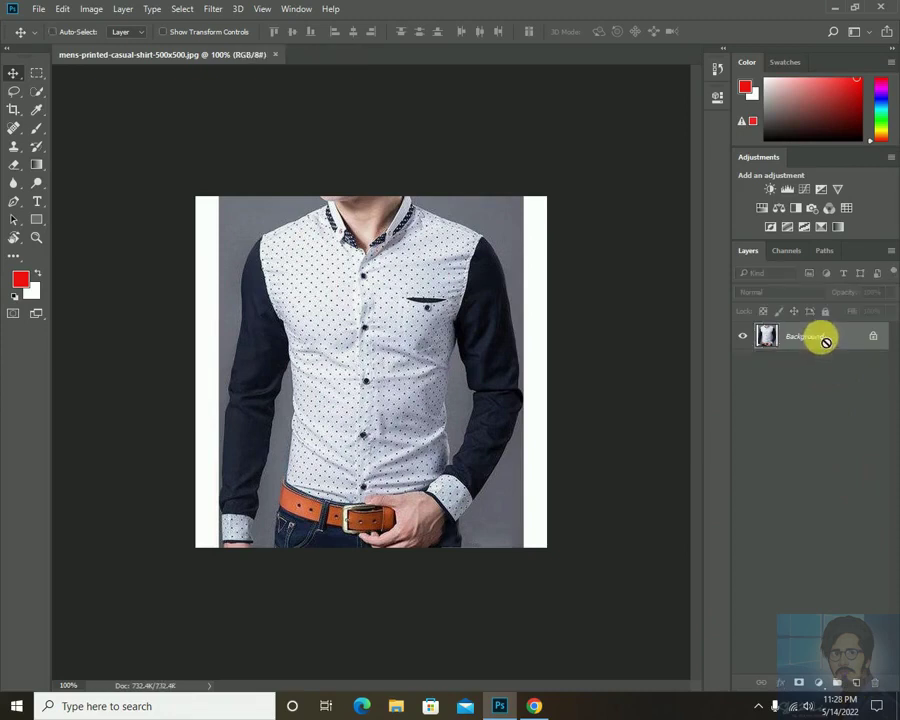
# Duplicate the shirt photo's Background layer and draw a rectangular marquee selection around the chest pocket.
pyautogui.hotkey('ctrl', 'j')
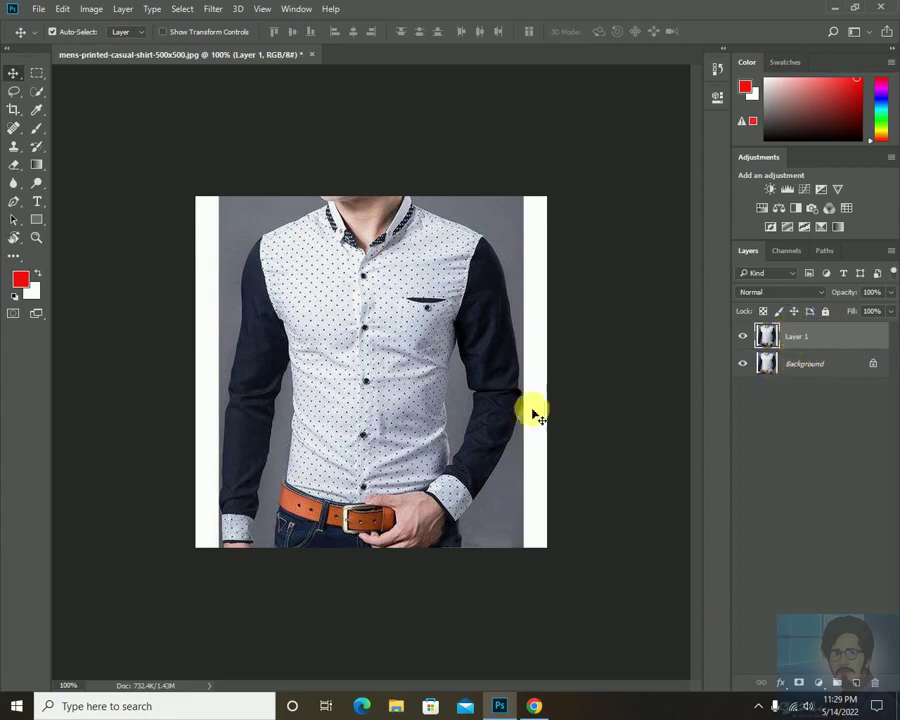
pyautogui.click(200, 94)
pyautogui.click(36, 74)
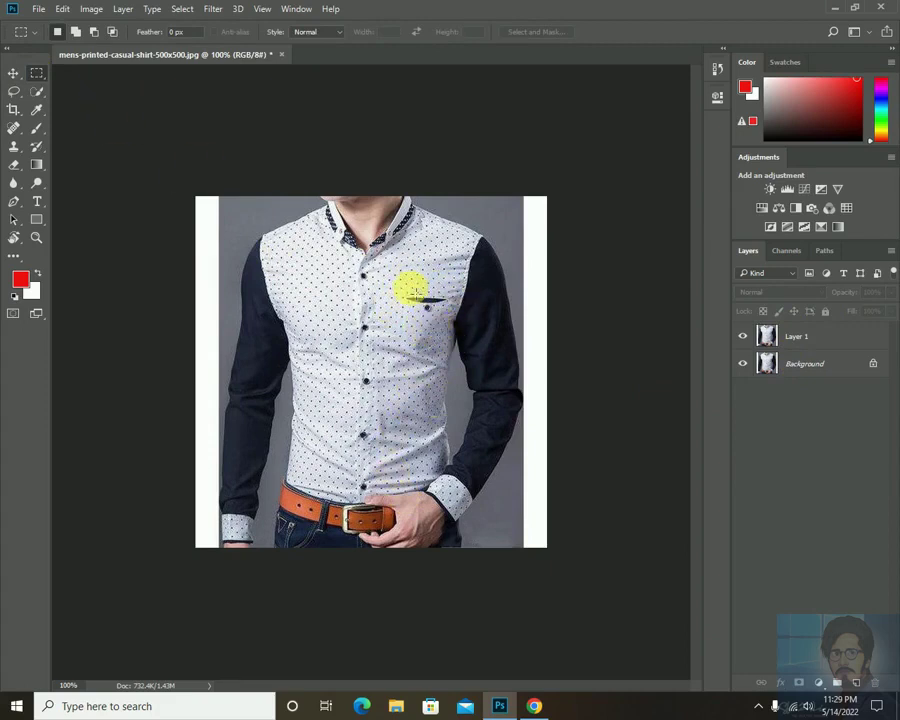
pyautogui.moveTo(399, 290); pyautogui.dragTo(449, 358)
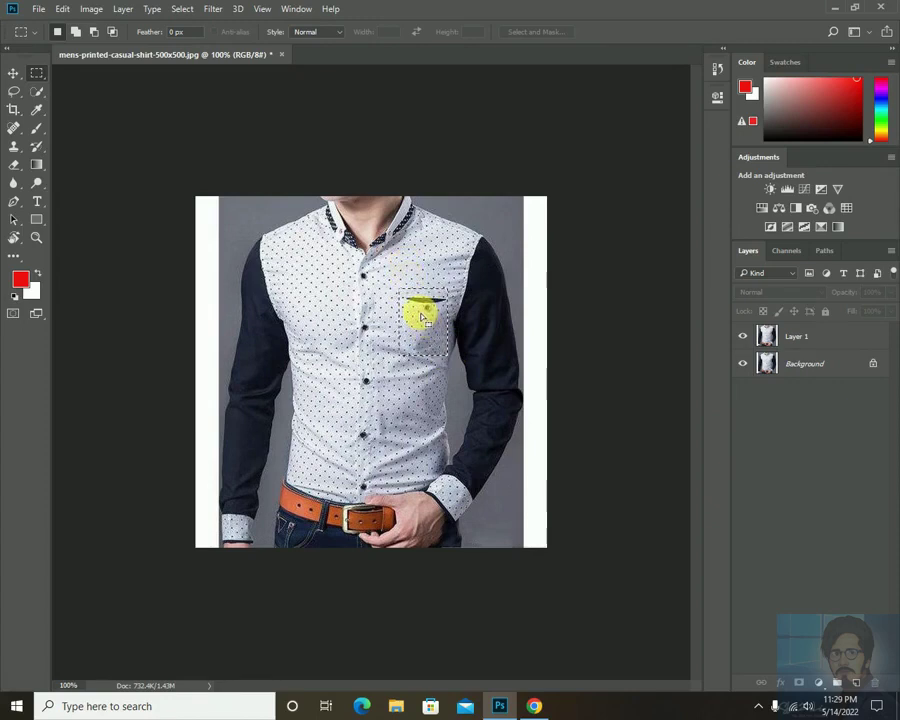
# Move the selected pocket area of Layer 1 onto the upper part of the opposite sleeve with the Move tool.
pyautogui.click(13, 73)
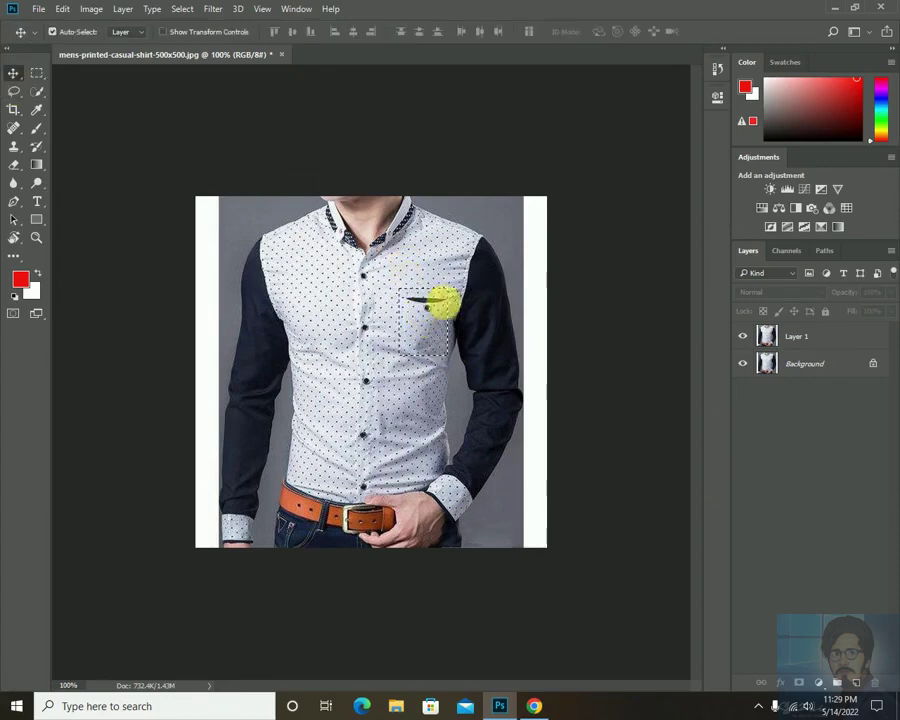
pyautogui.click(421, 327)
pyautogui.click(440, 266)
pyautogui.moveTo(421, 327); pyautogui.dragTo(256, 341)
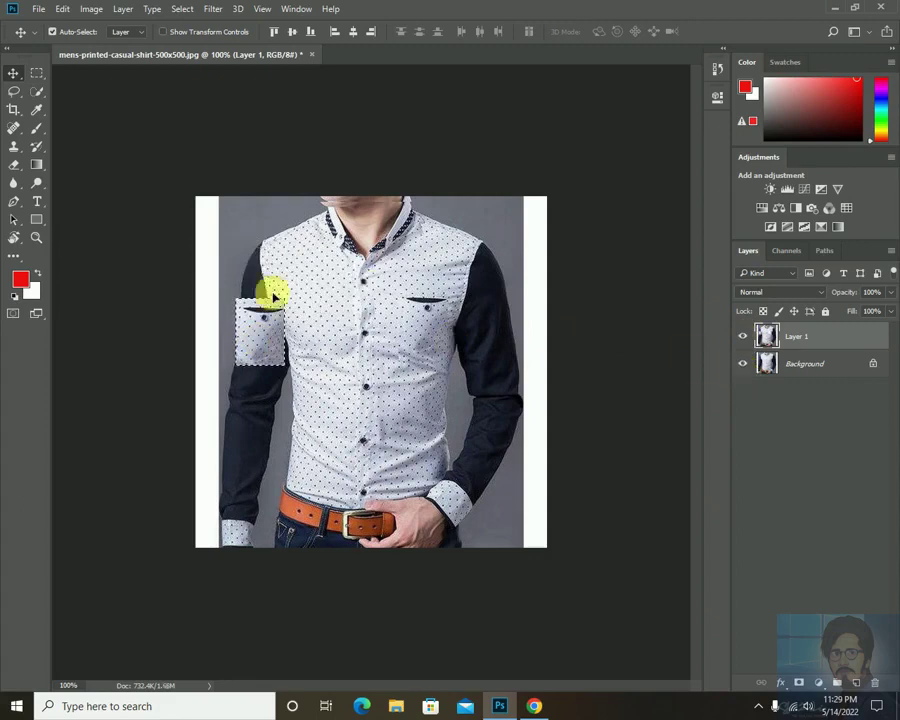
# Toggle the Background layer's visibility to compare the result, leaving that layer hidden.
pyautogui.click(744, 365)
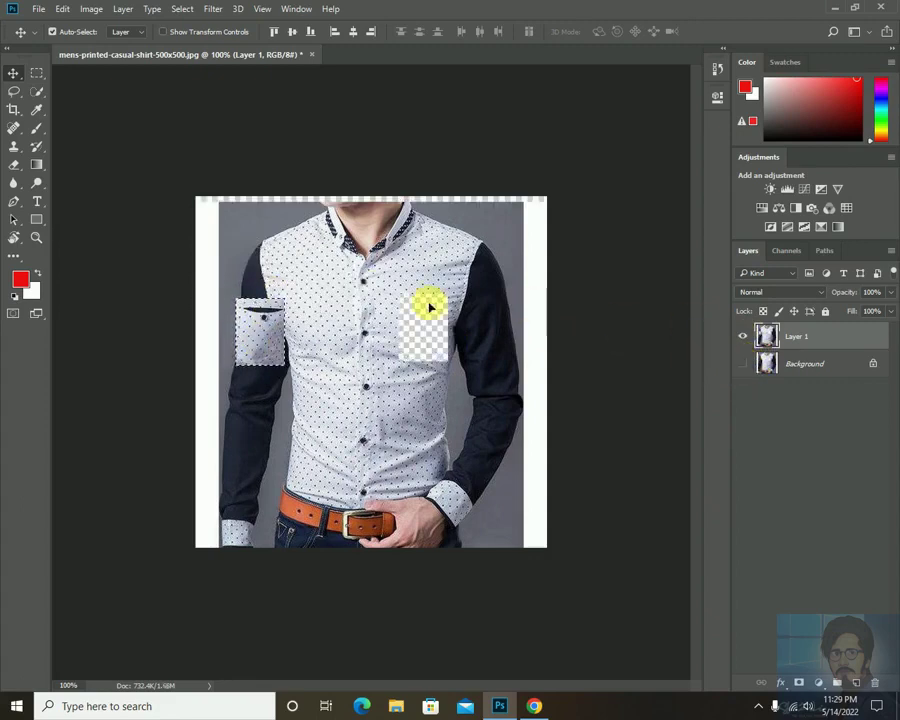
pyautogui.click(744, 364)
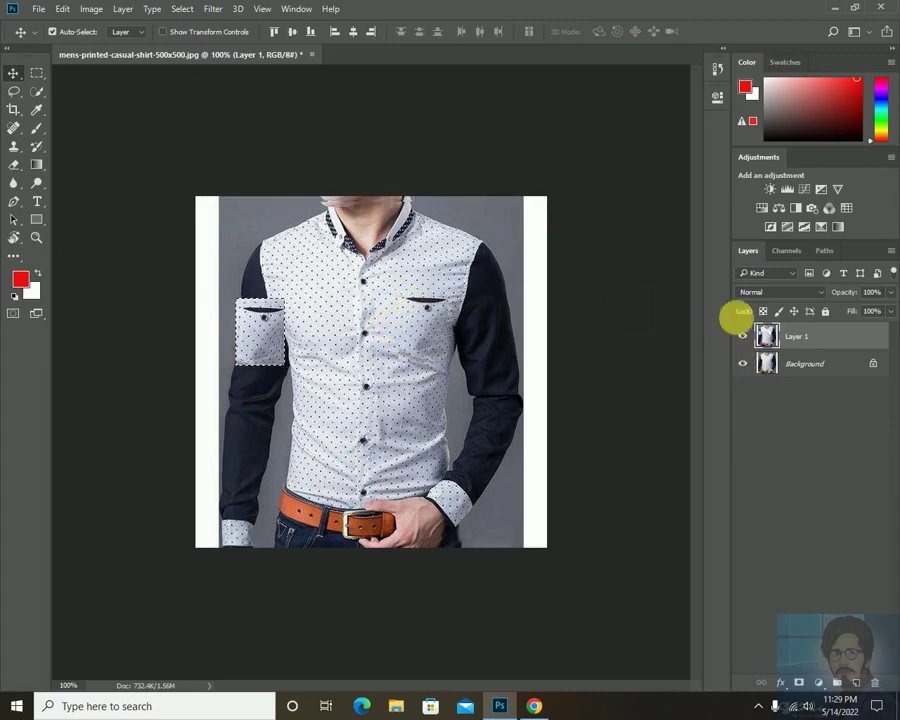
pyautogui.click(746, 366)
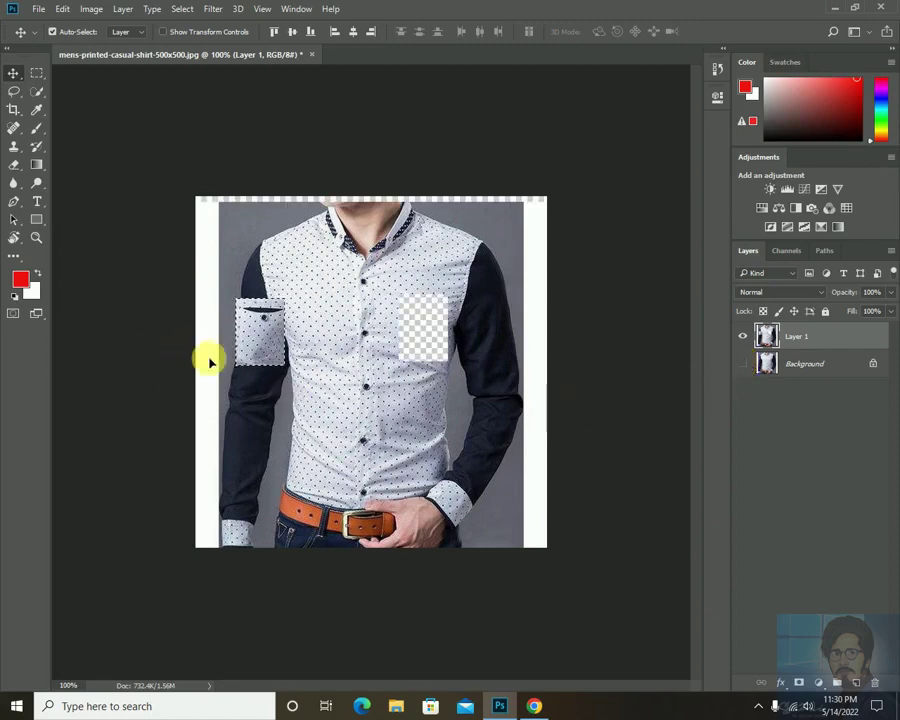
# Move the cut-out pocket to the shirt's lower front, across the chest, and out over the edge of the other sleeve.
pyautogui.moveTo(256, 320); pyautogui.dragTo(385, 367)
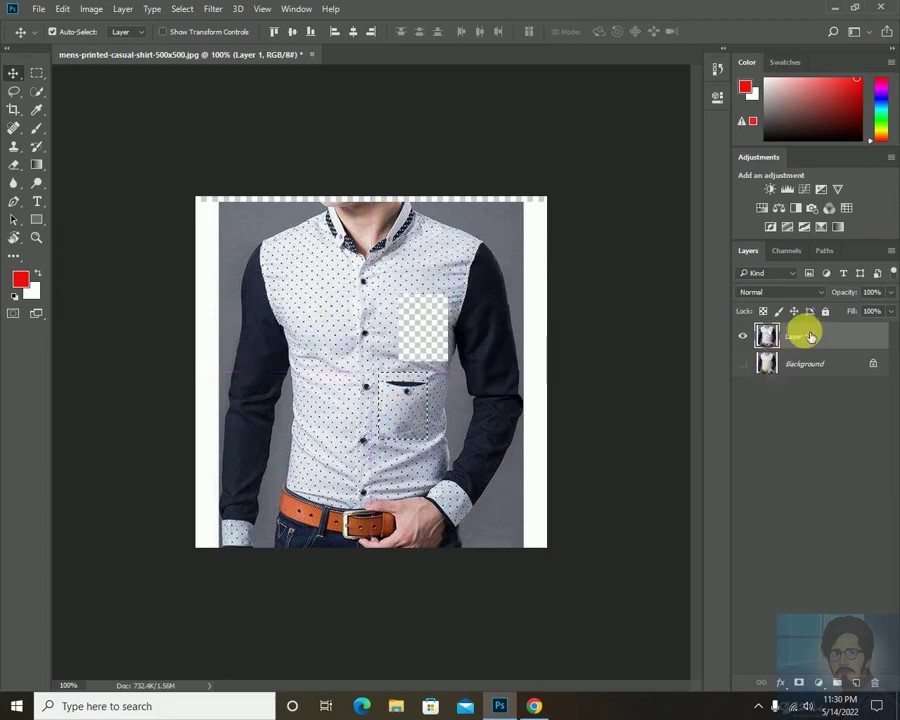
pyautogui.moveTo(392, 406); pyautogui.dragTo(330, 323)
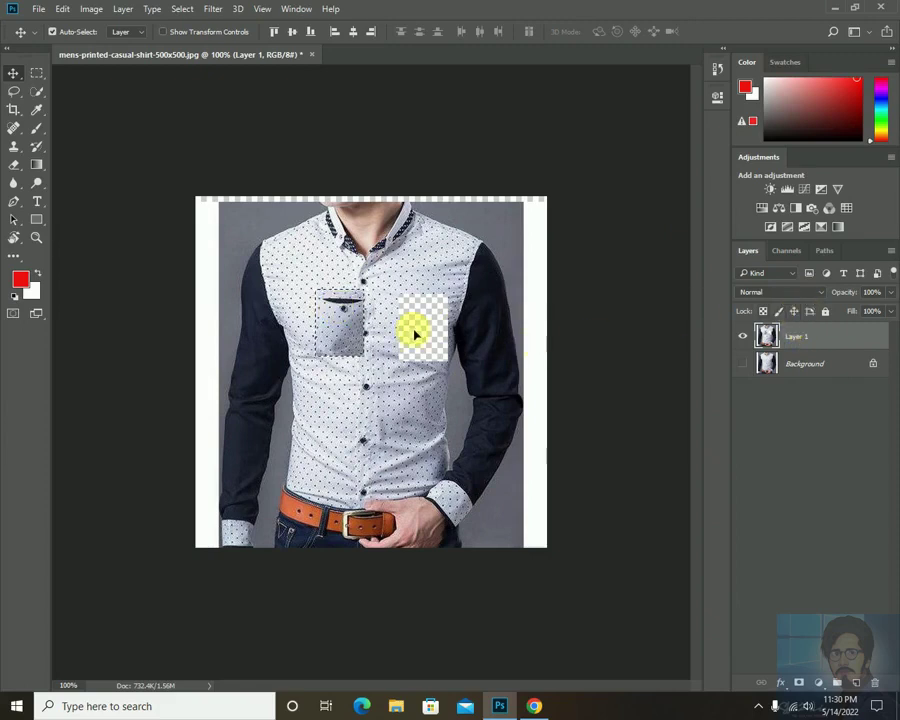
pyautogui.moveTo(338, 317); pyautogui.dragTo(518, 349)
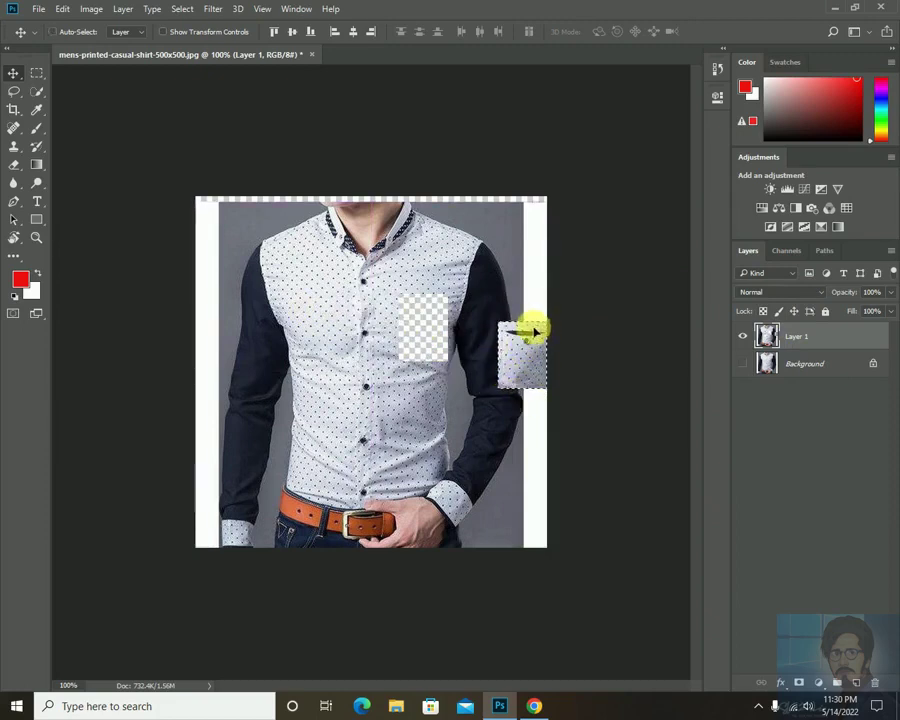
# Try moving all of Layer 1 with nothing selected, and undo back to the pocket selected on the first sleeve.
pyautogui.hotkey('ctrl', 'd')
pyautogui.moveTo(533, 365)
pyautogui.mouseDown()
pyautogui.moveTo(518, 342)
pyautogui.moveTo(522, 368)
pyautogui.moveTo(540, 374)
pyautogui.moveTo(528, 348)
pyautogui.moveTo(518, 348)
pyautogui.moveTo(528, 360)
pyautogui.moveTo(532, 352)
pyautogui.moveTo(520, 346)
pyautogui.moveTo(506, 350)
pyautogui.moveTo(516, 366)
pyautogui.moveTo(529, 366)
pyautogui.moveTo(529, 357)
pyautogui.mouseUp()
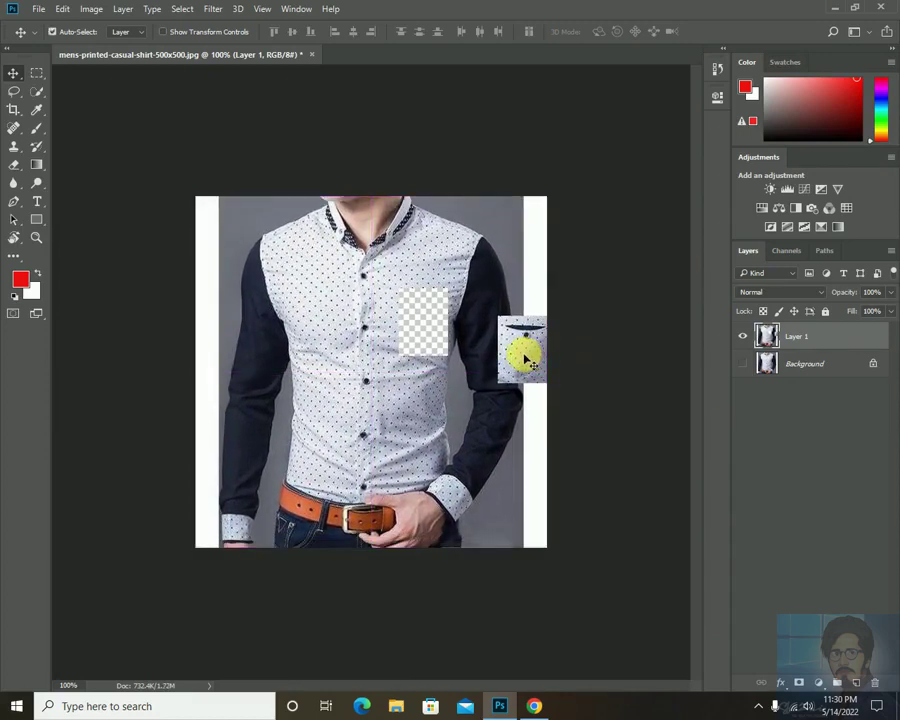
pyautogui.hotkey('ctrl', 'z')
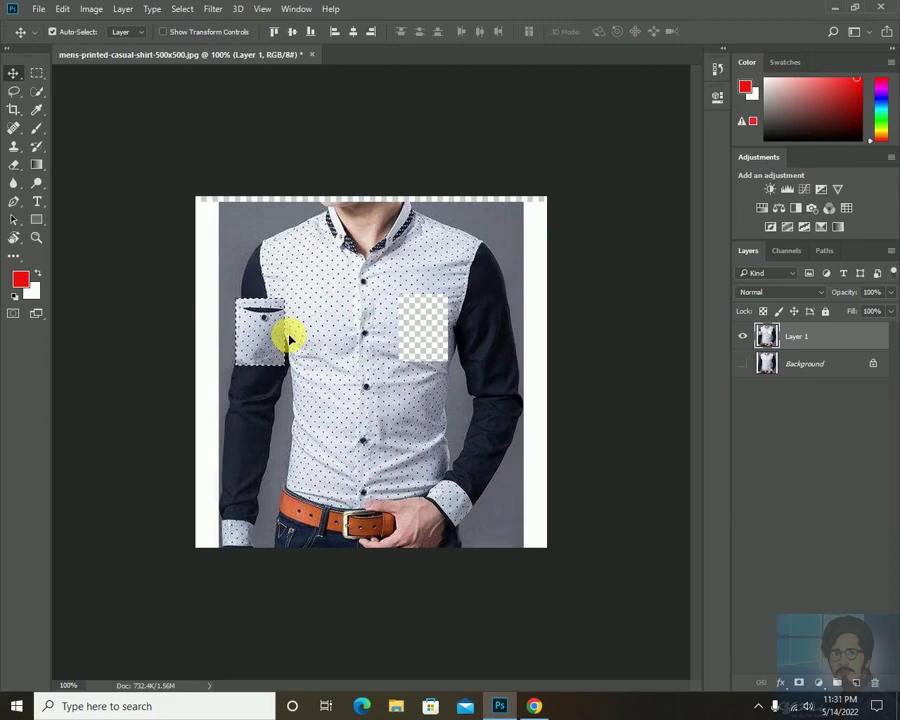
# Move the selected pocket piece from the sleeve back to the chest, partly covering the transparent gap.
pyautogui.moveTo(255, 321); pyautogui.dragTo(391, 321)
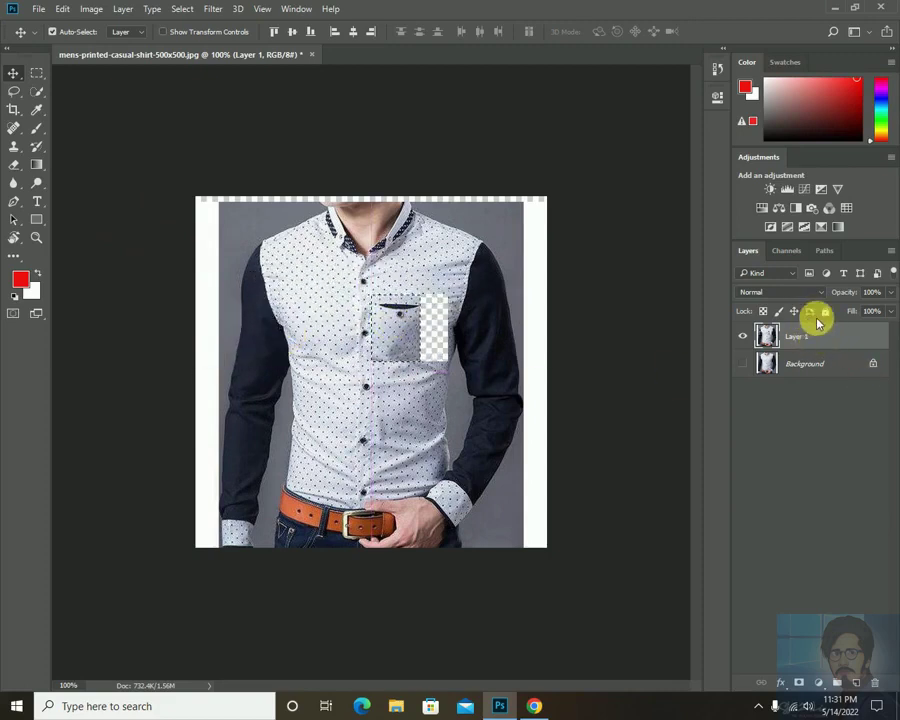
# Copy the selected pocket onto a new layer and, with Layer 1 temporarily hidden, move the copy up toward the shirt's centre.
pyautogui.hotkey('ctrl', 'shift', 'alt', 'n')
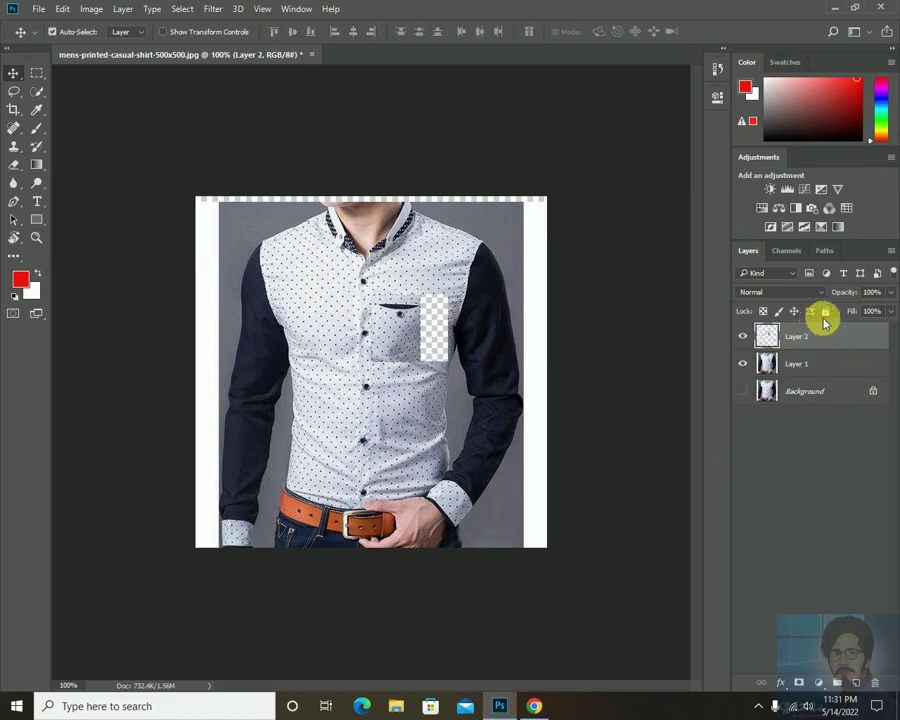
pyautogui.click(743, 364)
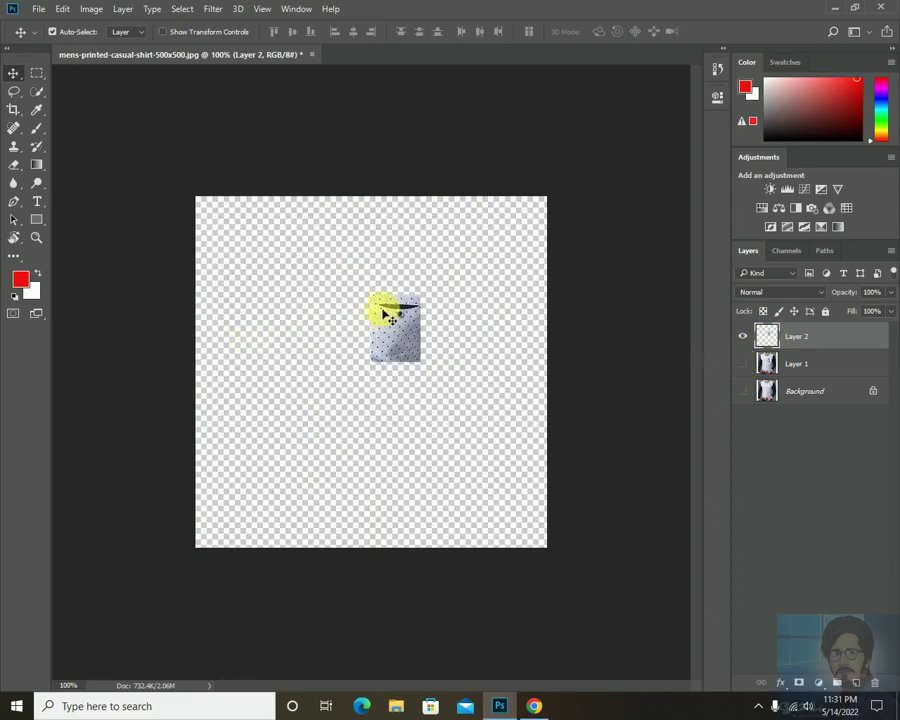
pyautogui.moveTo(388, 333); pyautogui.dragTo(384, 308)
pyautogui.click(843, 368)
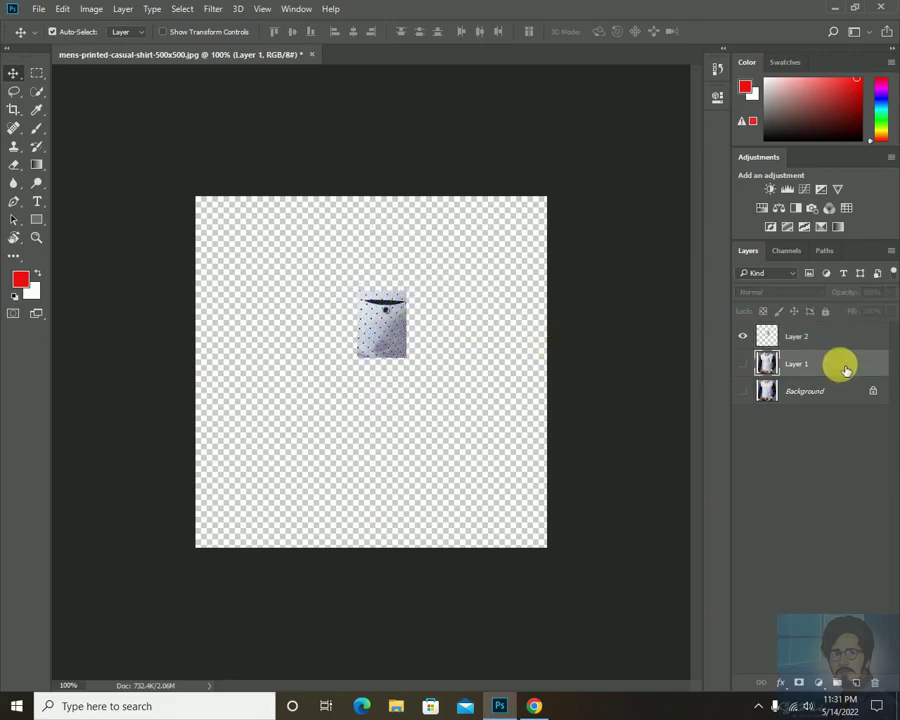
pyautogui.click(755, 336)
pyautogui.click(743, 364)
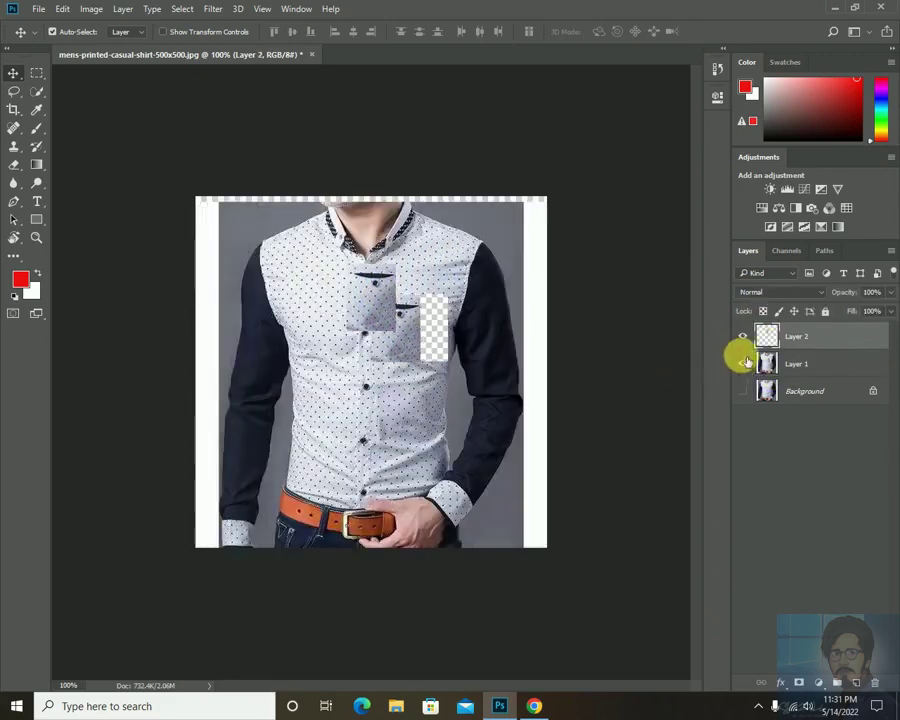
# Shift the Layer 1 shirt slightly down and to the right, and place the Layer 2 pocket over the shoulder above the first sleeve.
pyautogui.click(820, 364)
pyautogui.moveTo(396, 428); pyautogui.dragTo(331, 297)
pyautogui.moveTo(368, 454); pyautogui.dragTo(378, 492)
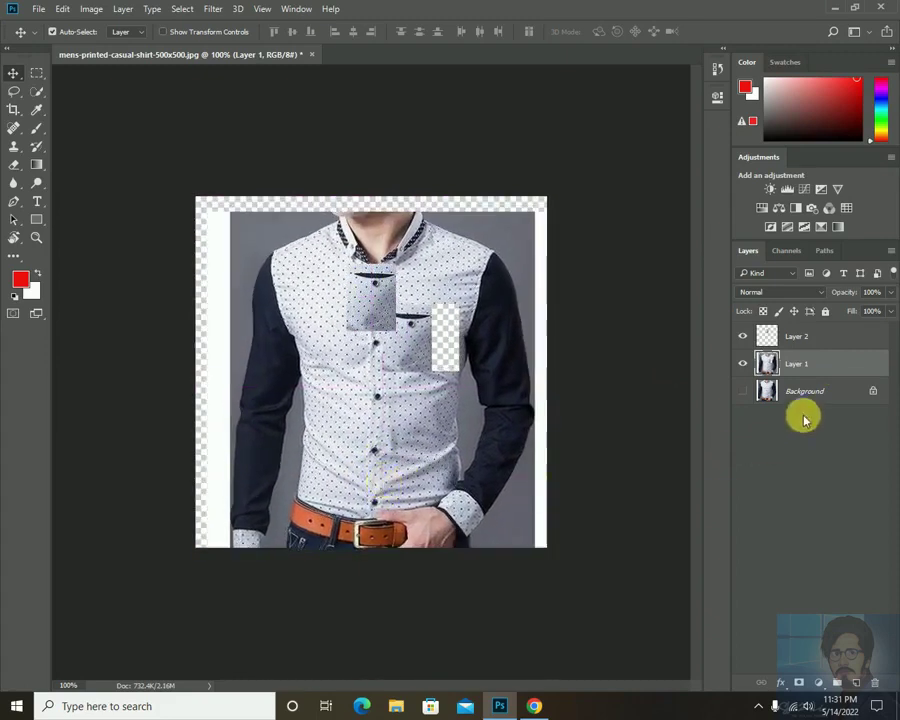
pyautogui.click(834, 336)
pyautogui.moveTo(350, 290); pyautogui.dragTo(268, 256)
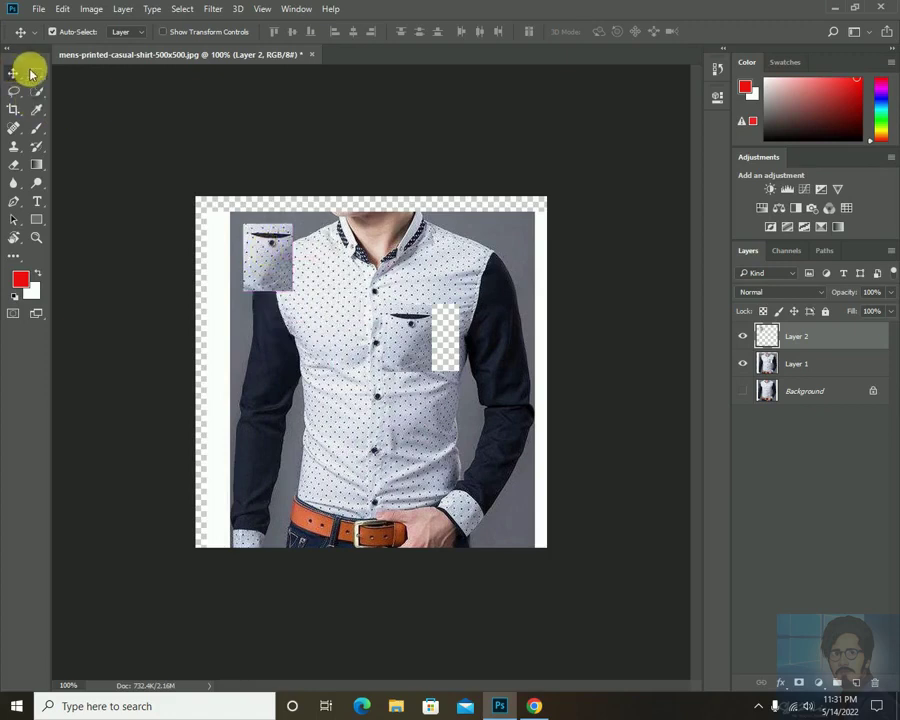
# Draw trial rectangular selections, one about 1.75 × 1.54 in at the first sleeve and another across the shirt front, and deselect.
pyautogui.click(35, 73)
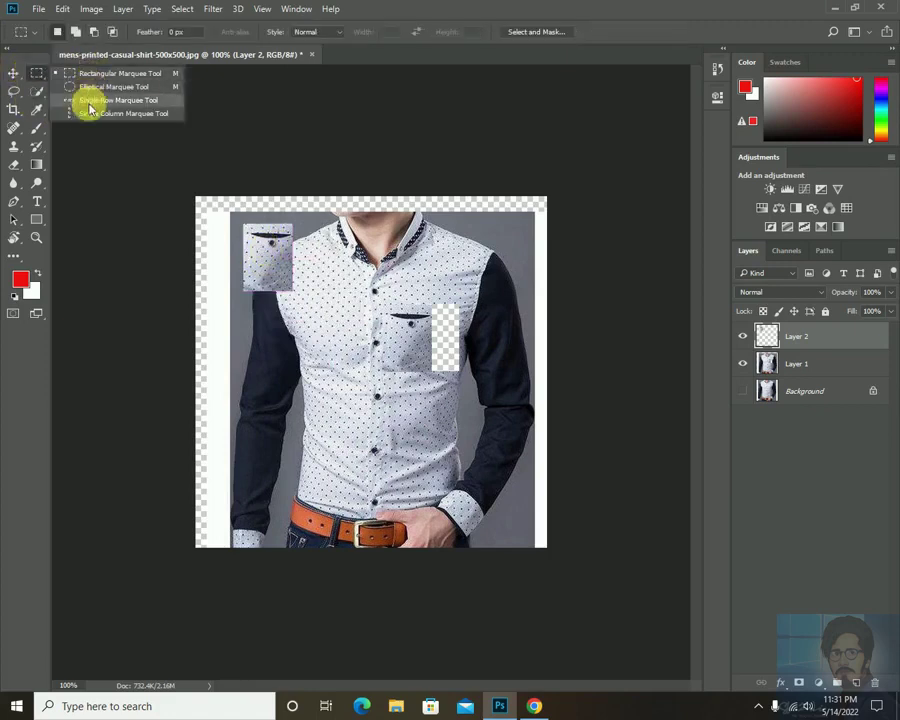
pyautogui.click(100, 74)
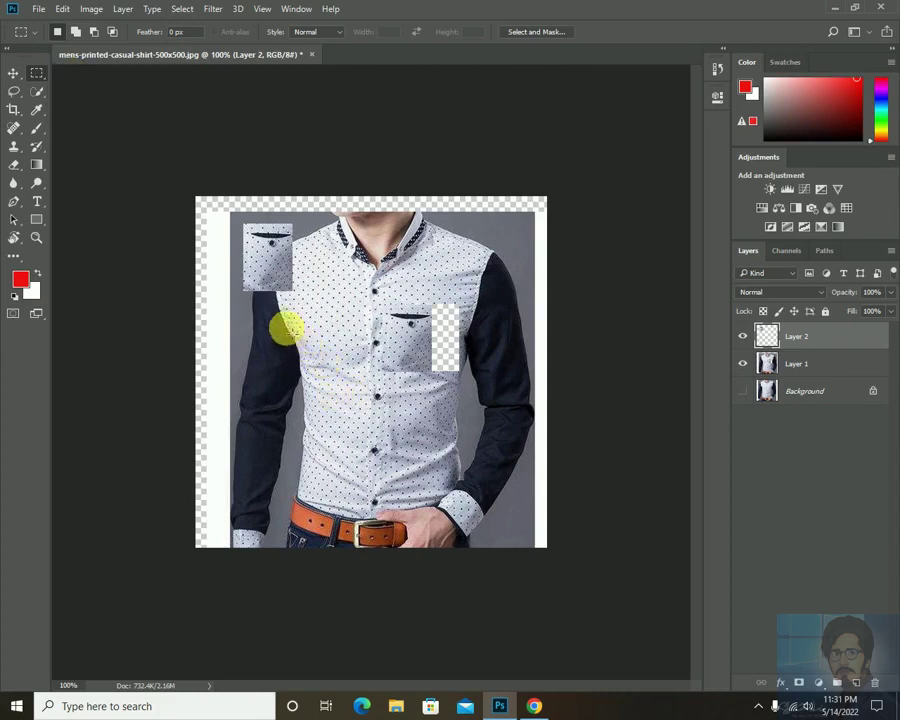
pyautogui.moveTo(274, 320); pyautogui.dragTo(362, 397)
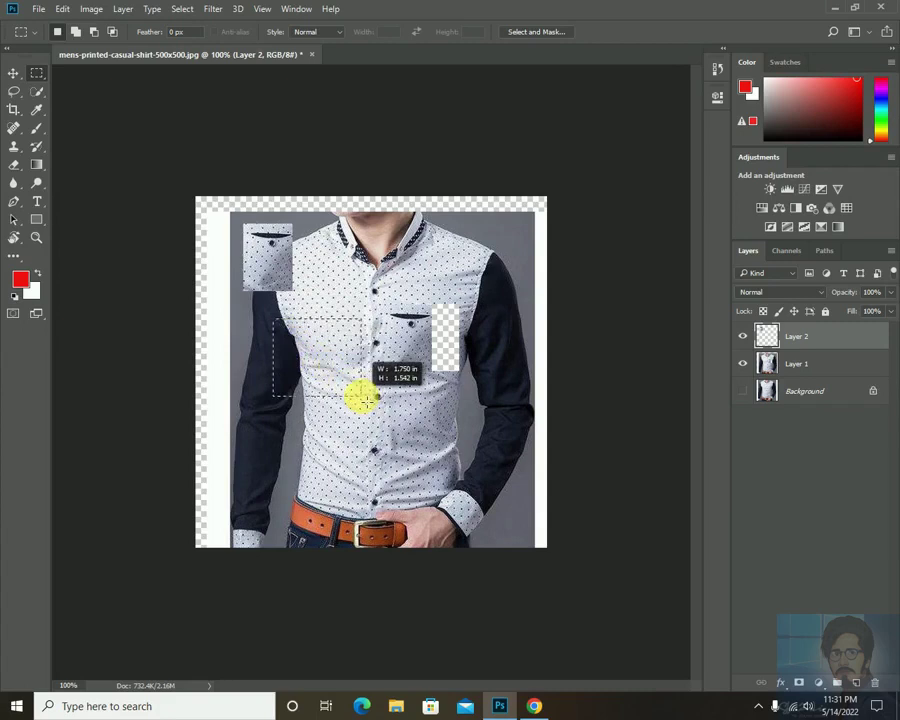
pyautogui.moveTo(362, 397); pyautogui.dragTo(363, 398)
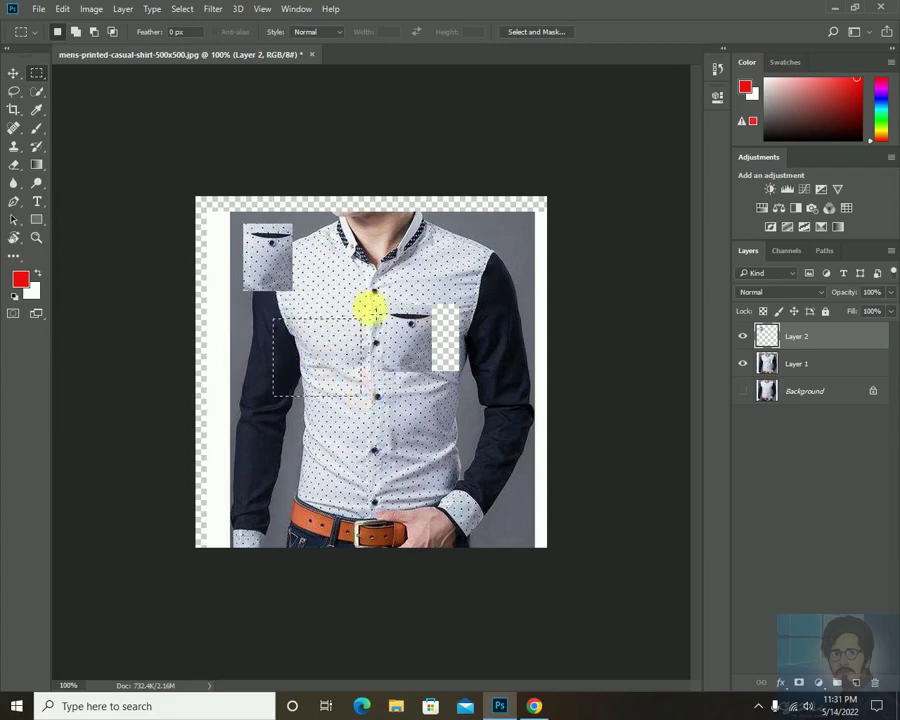
pyautogui.moveTo(340, 322); pyautogui.dragTo(446, 424)
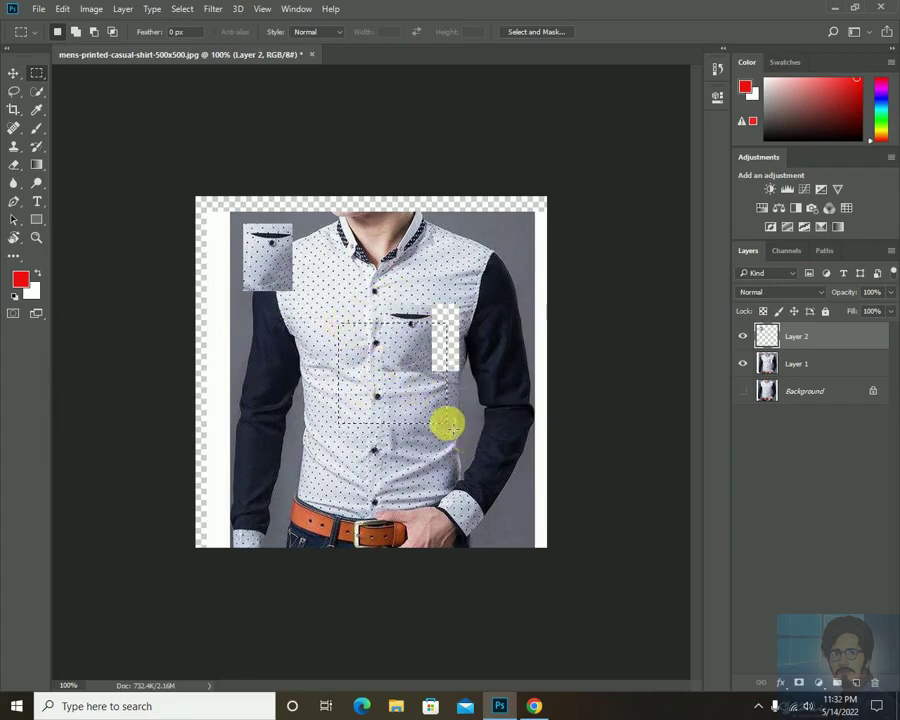
pyautogui.hotkey('ctrl', 'd')
# Draw a rectangular selection from the first sleeve to the shirt's button line, repositioning the marquee while drawing it.
pyautogui.moveTo(246, 321); pyautogui.dragTo(345, 403)
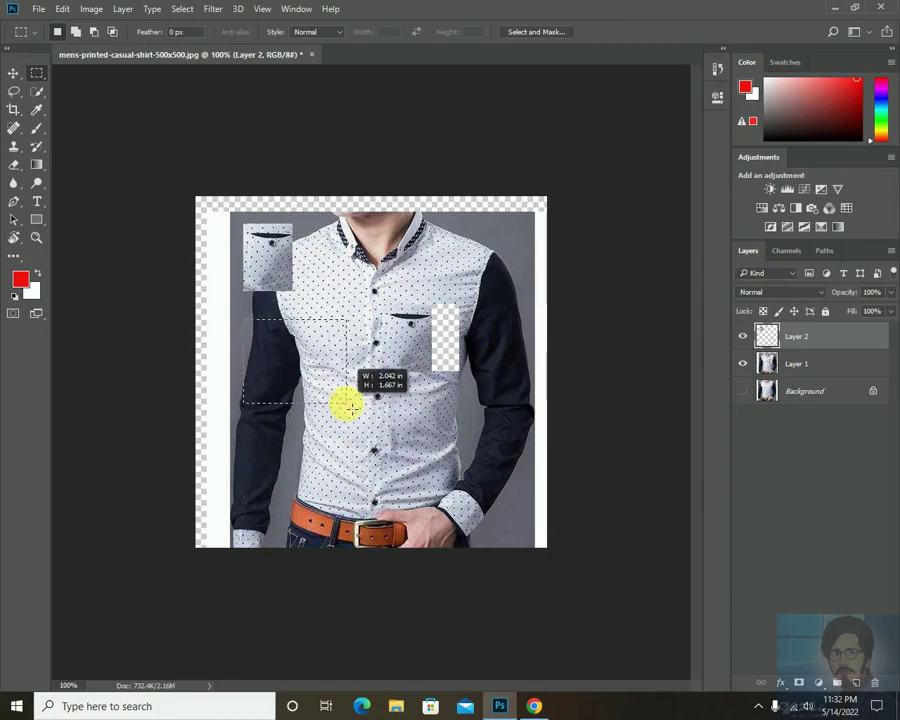
pyautogui.press('space')
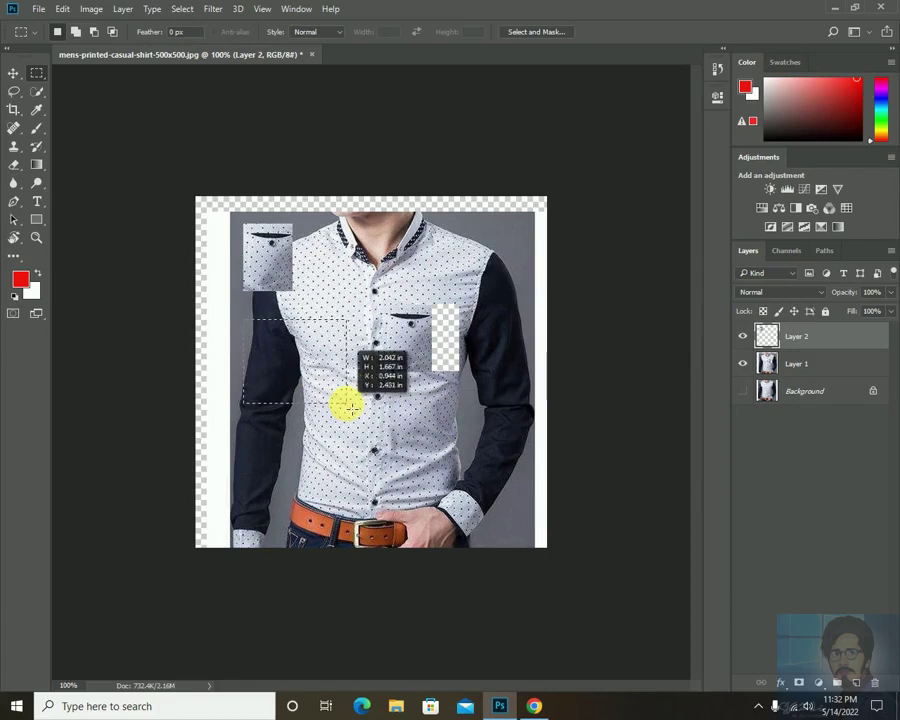
pyautogui.moveTo(345, 403); pyautogui.dragTo(380, 469)
pyautogui.hotkey('ctrl', 'd')
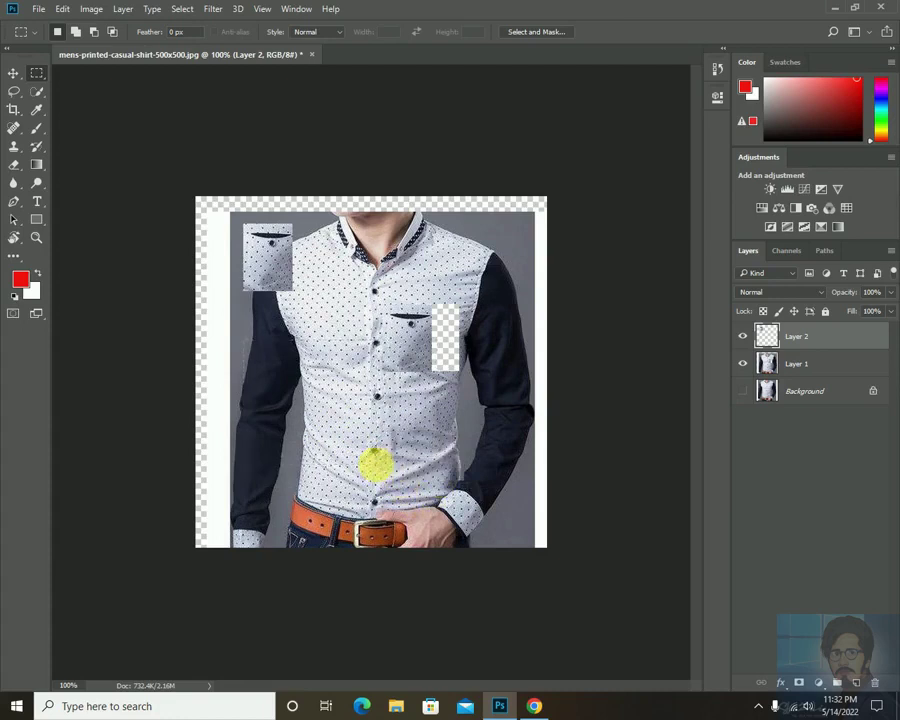
# Fill the rectangular selection on Layer 2 with the white background colour.
pyautogui.click(18, 276)
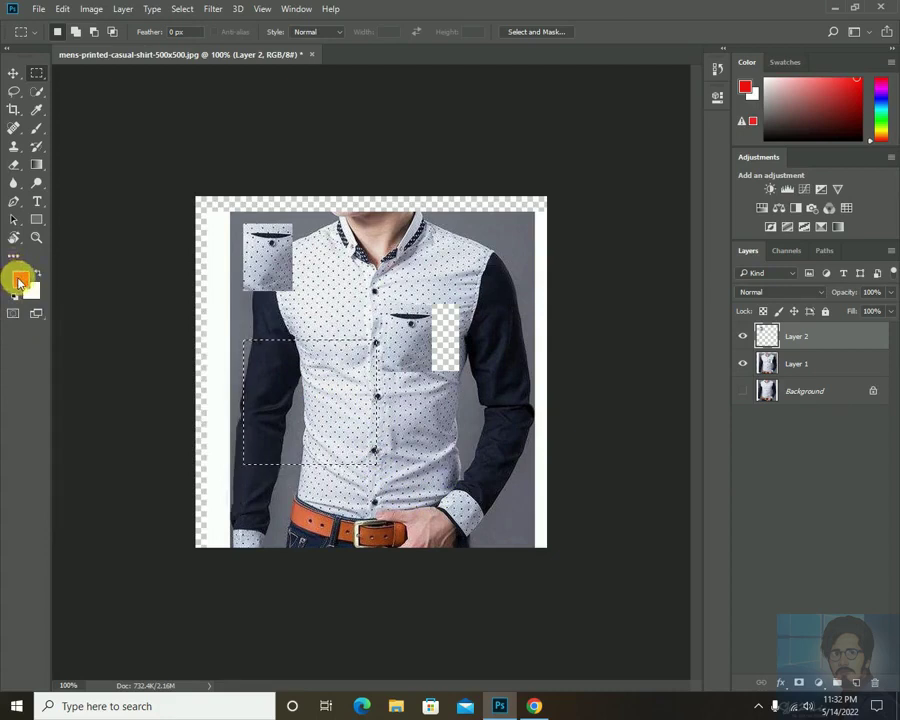
pyautogui.click(20, 280)
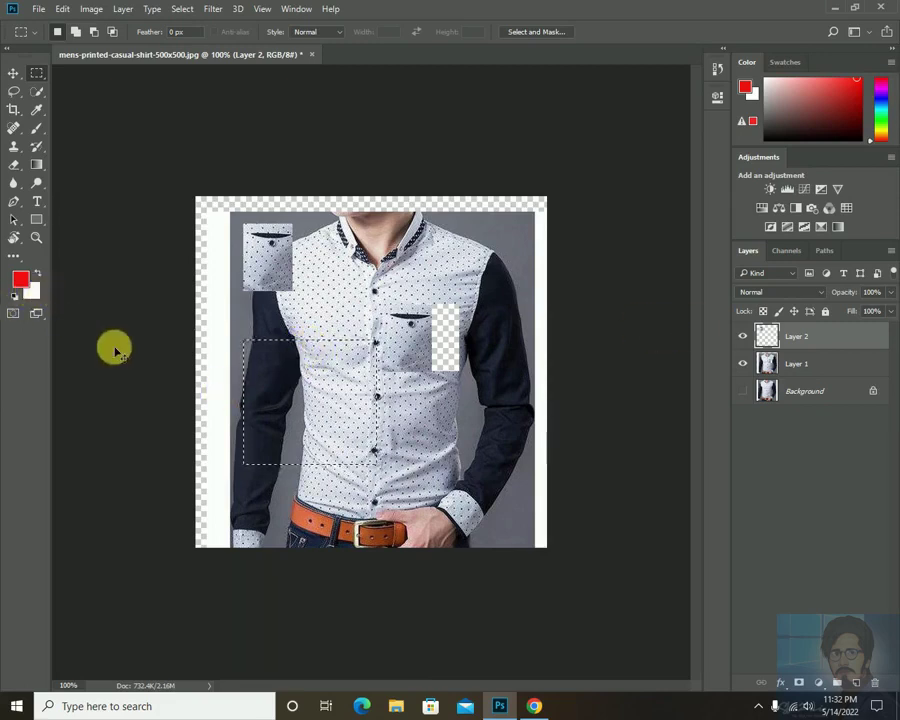
pyautogui.hotkey('ctrl', 'BackSpace')
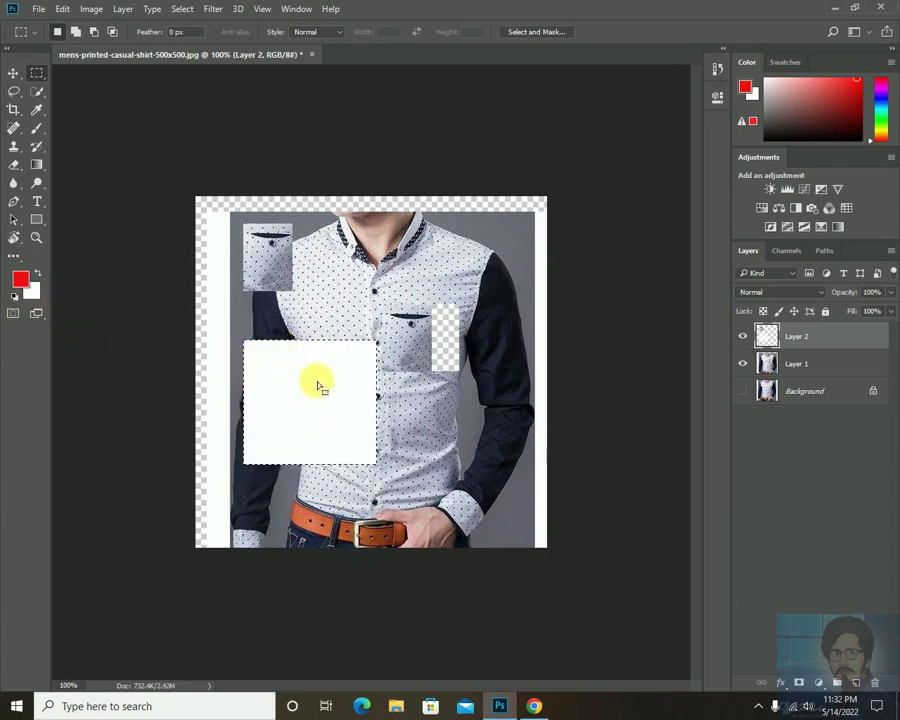
# Fill the same rectangular selection with the red foreground colour and deselect it.
pyautogui.click(21, 283)
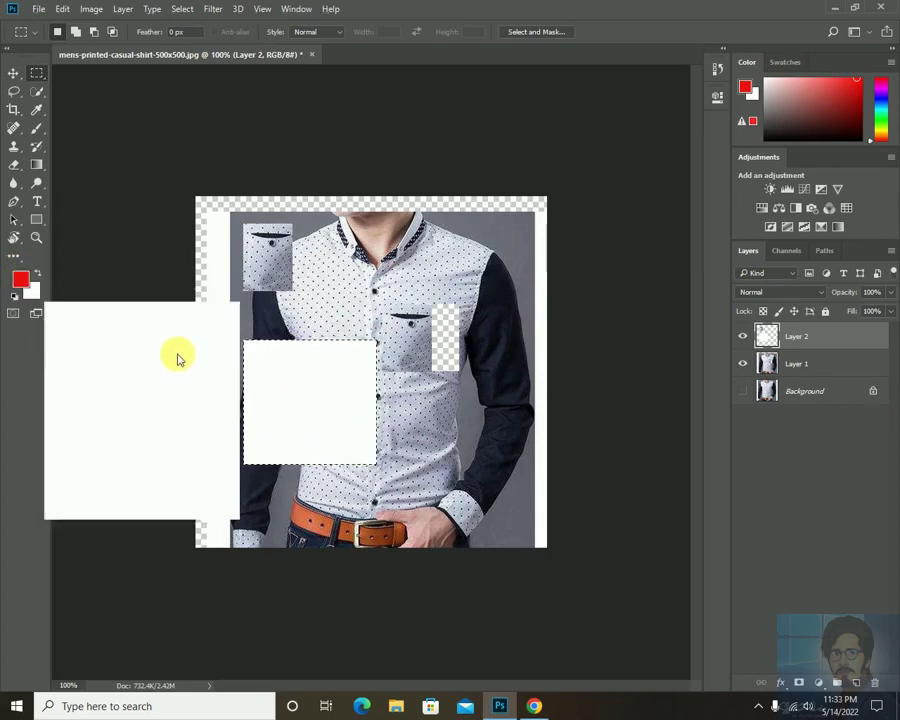
pyautogui.hotkey('alt', 'BackSpace')
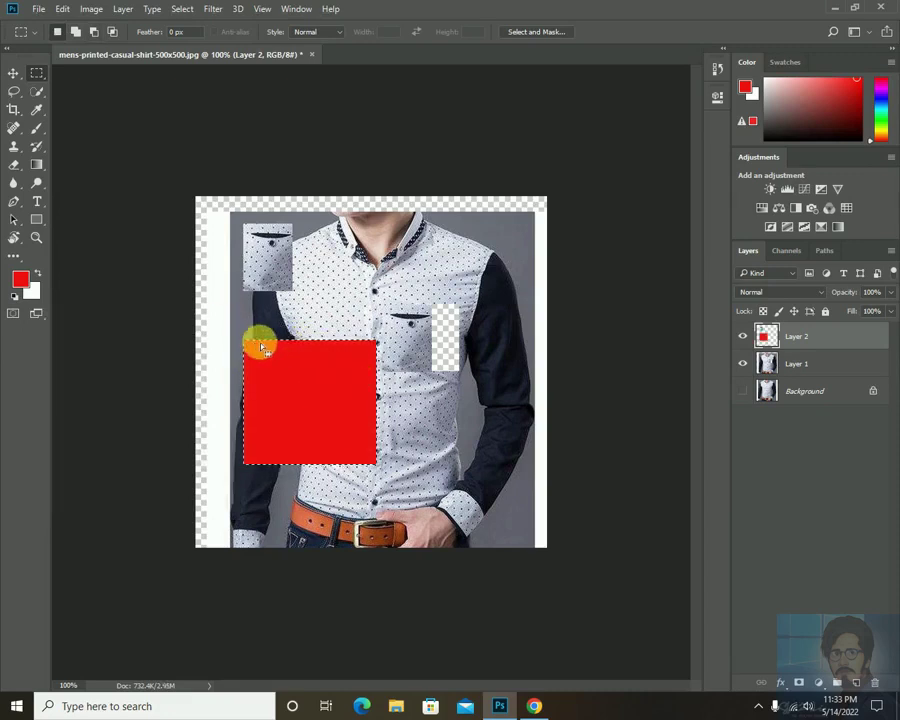
pyautogui.hotkey('ctrl', 'd')
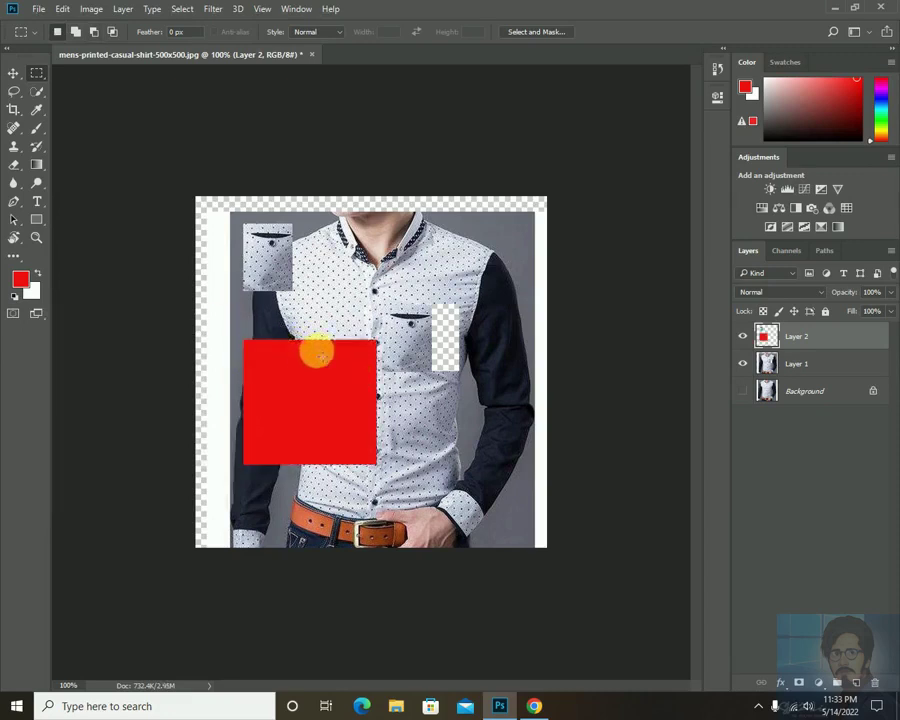
# Move Layer 2 so its red rectangle covers the shirt's lower front and its pocket lies on the chest beside the first sleeve.
pyautogui.click(14, 75)
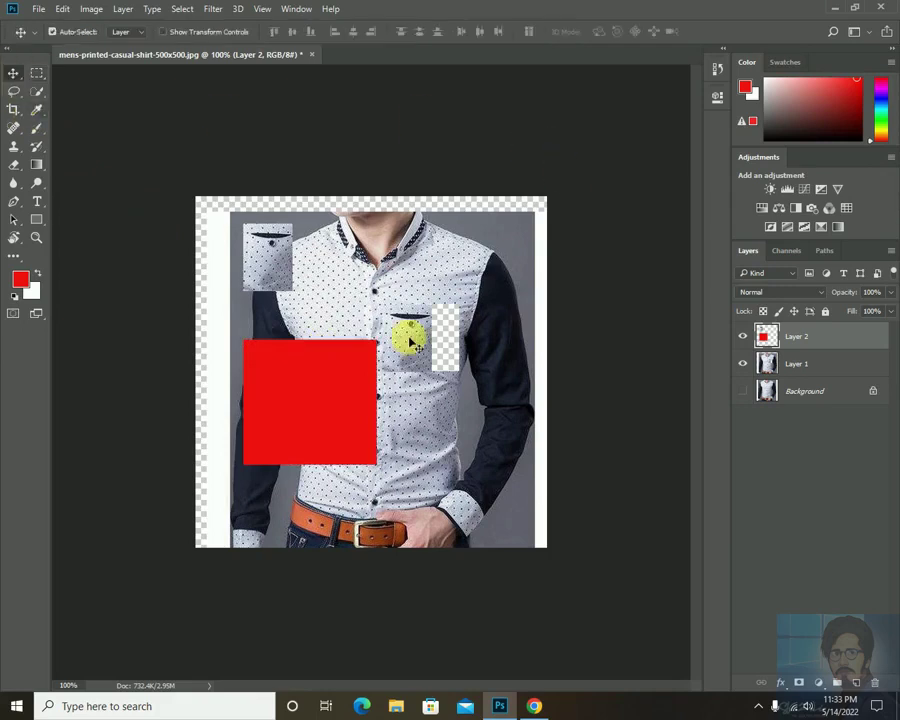
pyautogui.moveTo(316, 415); pyautogui.dragTo(395, 489)
pyautogui.click(386, 476)
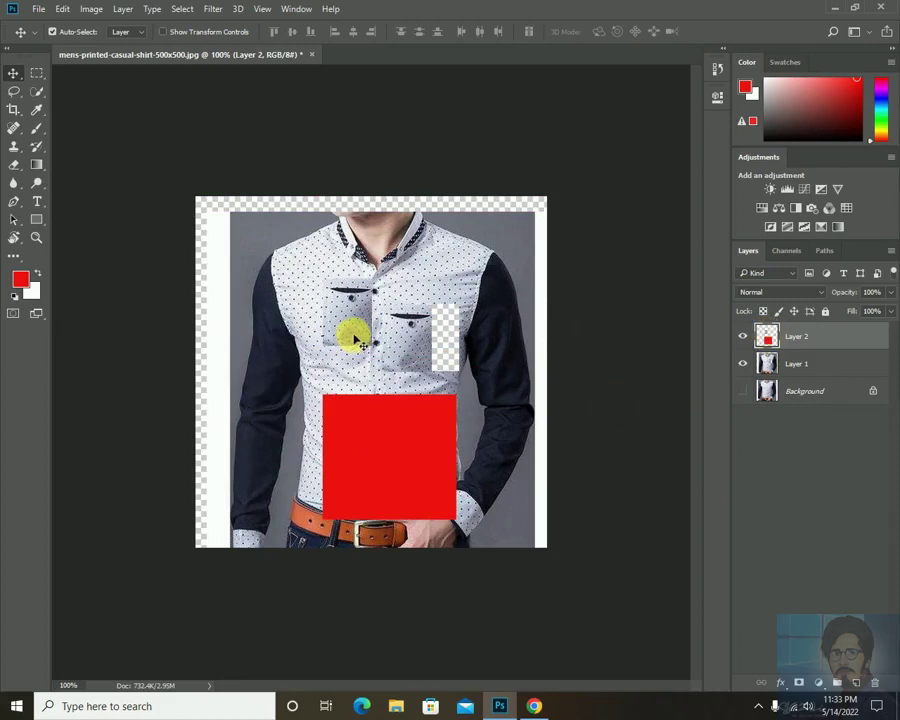
pyautogui.moveTo(370, 455); pyautogui.dragTo(327, 458)
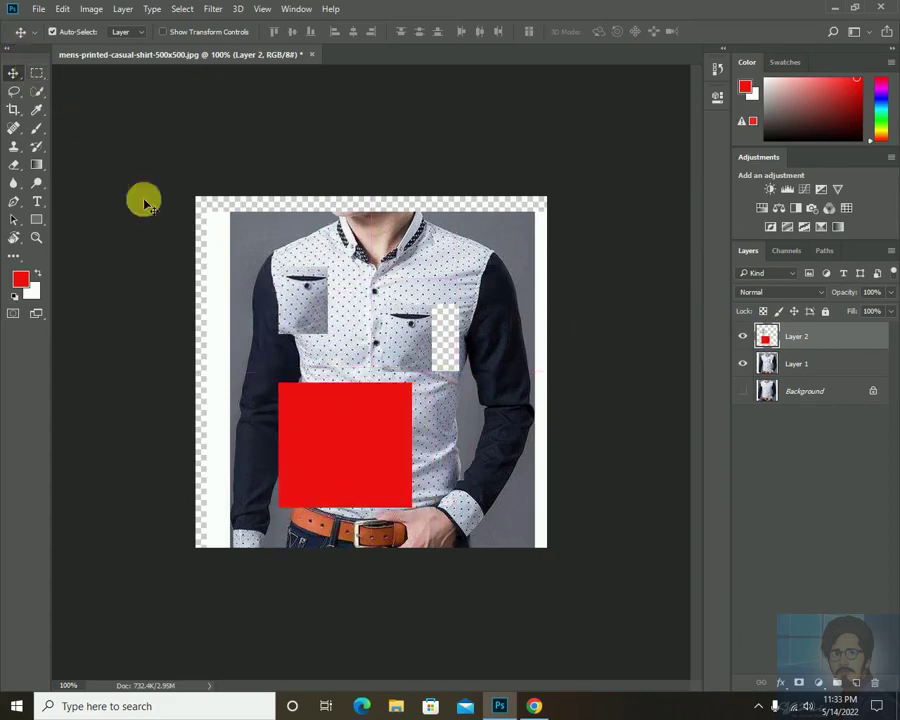